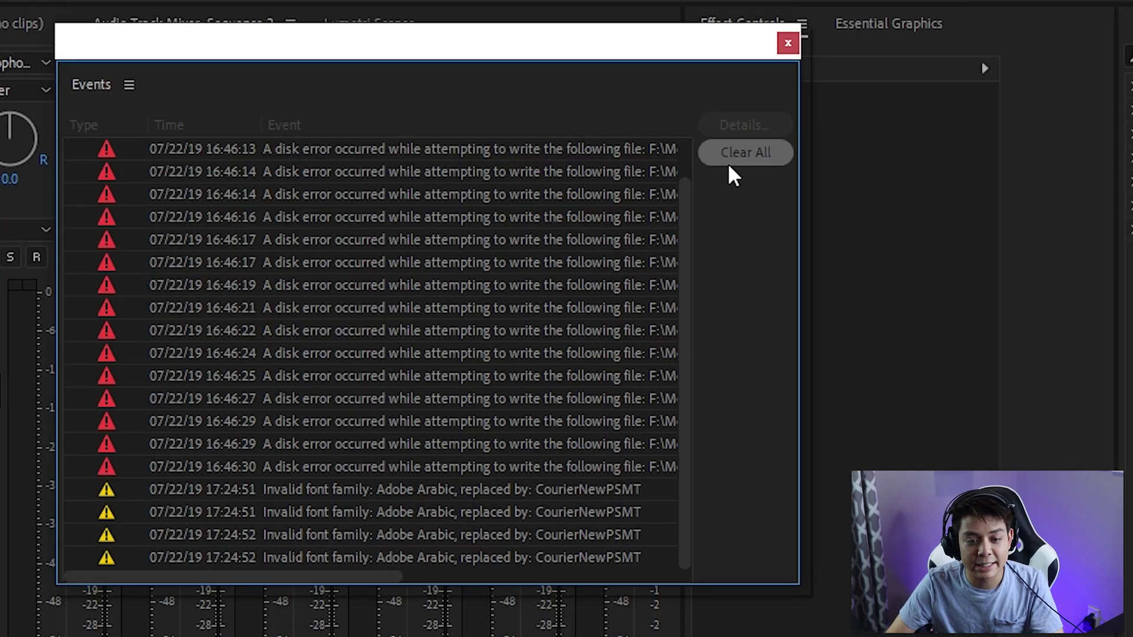
# Clear all entries from the Events log and close the log window
pyautogui.click(728, 162)
pyautogui.click(787, 42)
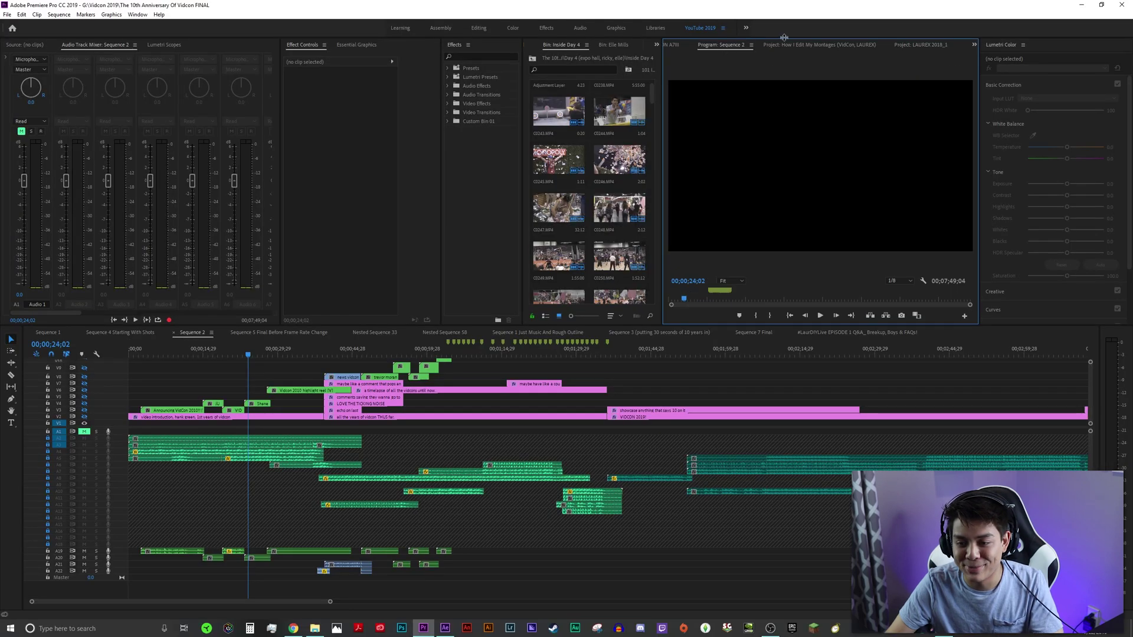
pyautogui.click(795, 44)
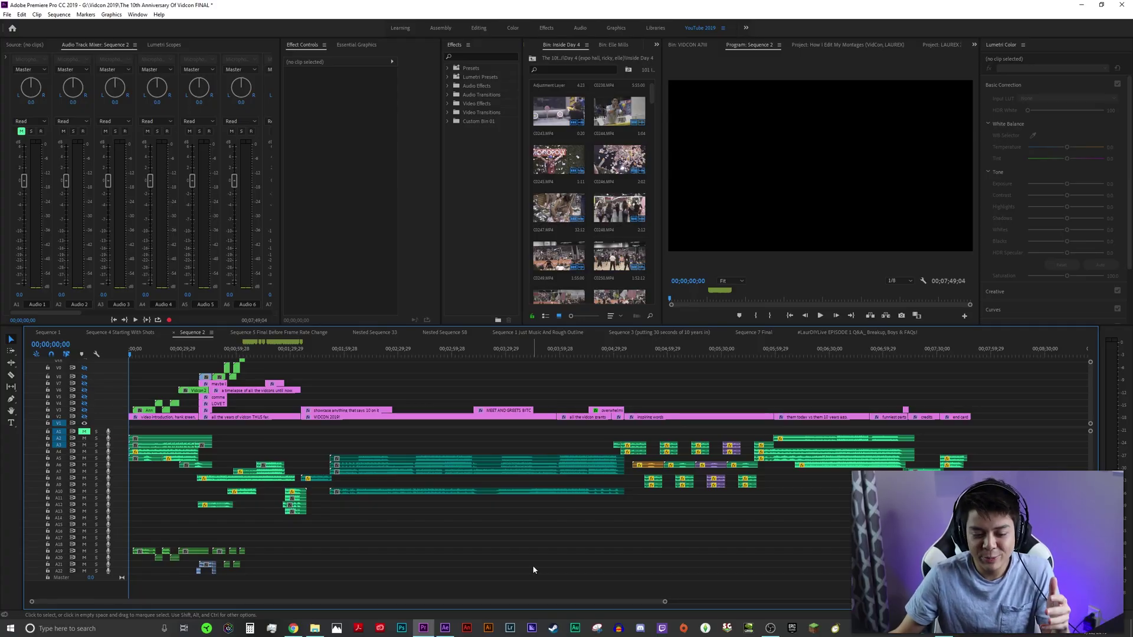
# Switch to Chrome and open the Epidemic Sound website in a new tab
pyautogui.press('=')
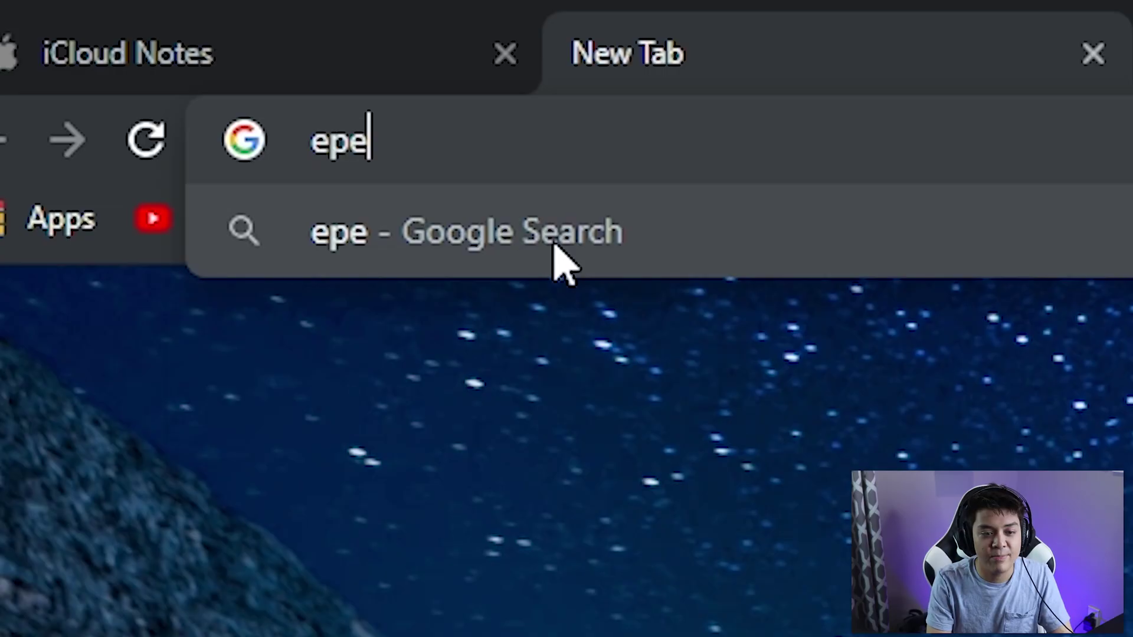
pyautogui.press('BackSpace')
pyautogui.write('i')
pyautogui.press('BackSpace')
pyautogui.write('idemicsound')
pyautogui.click(556, 244)
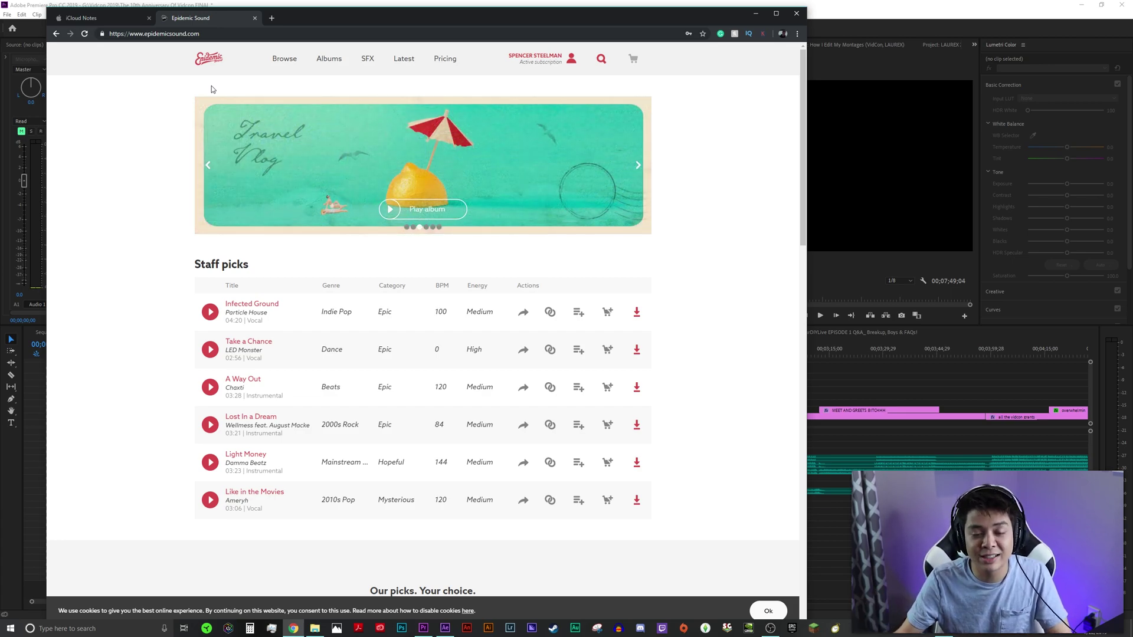
# Browse the Epidemic Sound catalogue by its Moods and Movement categories
pyautogui.click(284, 58)
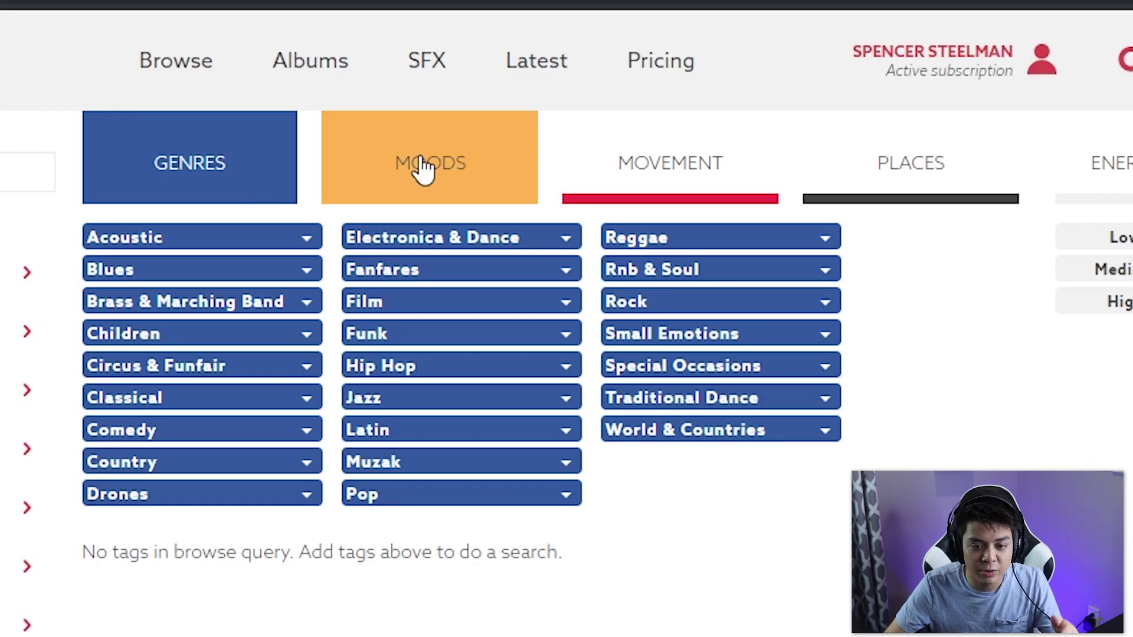
pyautogui.click(364, 94)
pyautogui.click(430, 98)
# Switch to Premiere Pro and show the #LaurDIYLive EPISODE 1 sequence in the timeline
pyautogui.click(834, 184)
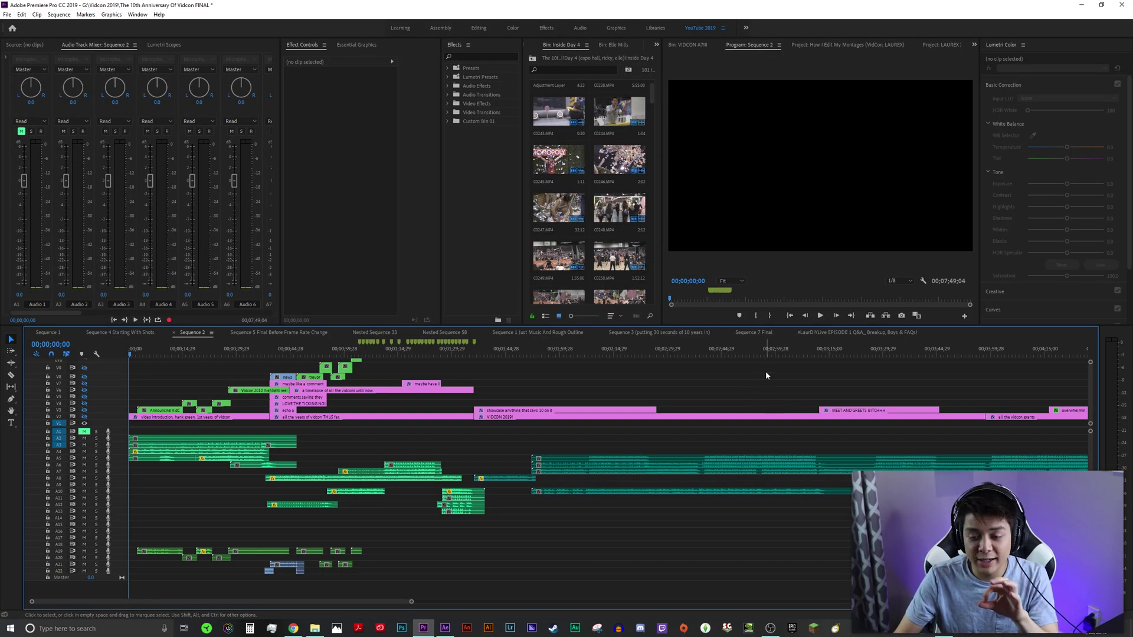
pyautogui.click(829, 331)
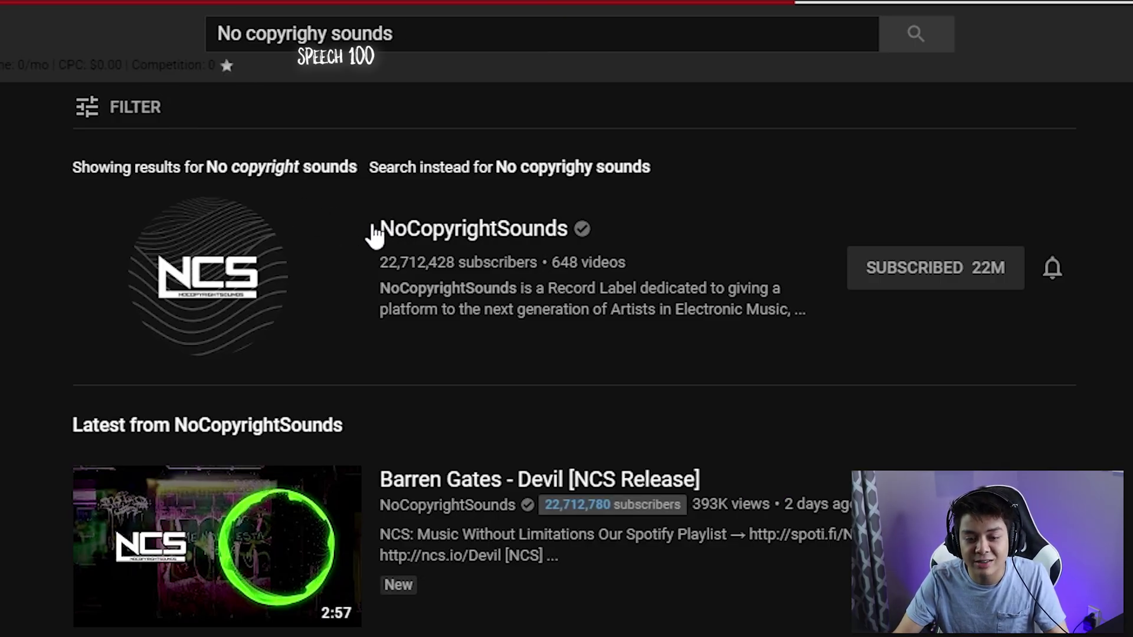
# Open NoCopyrightSounds from the YouTube search results and listen to the Cartoon - On & On [NCS Release] video
pyautogui.click(374, 231)
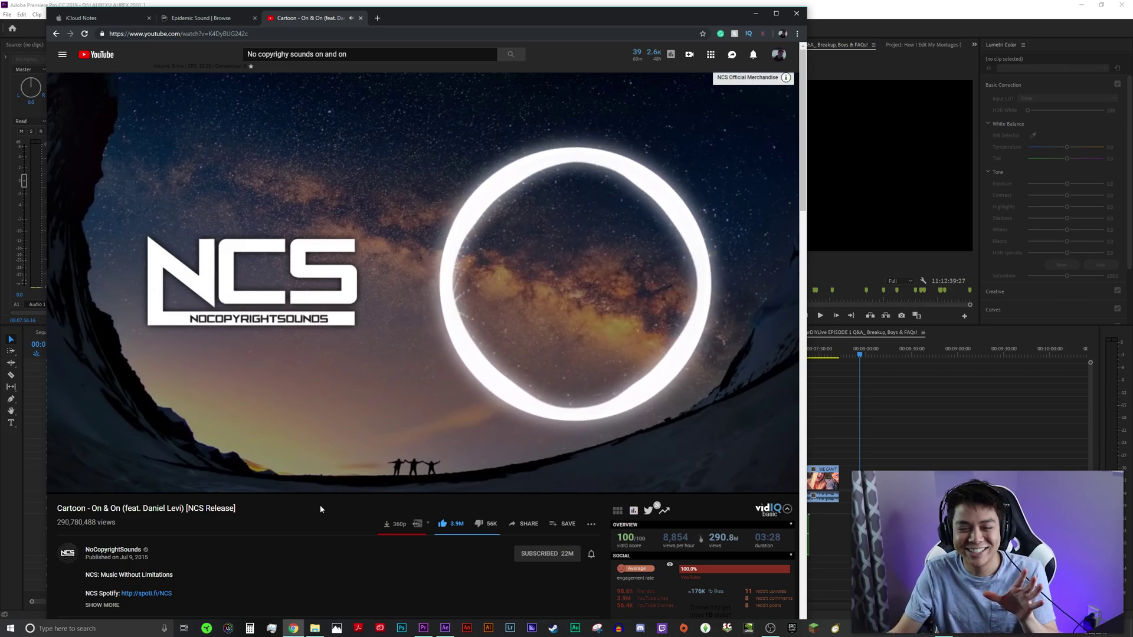
pyautogui.click(406, 314)
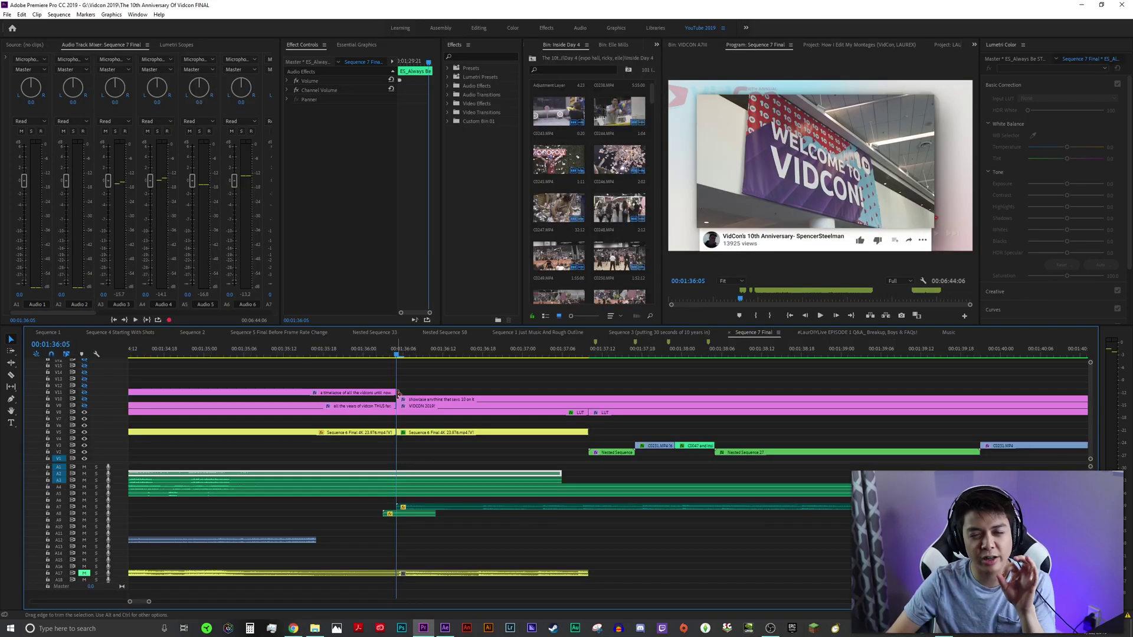
# Play the transition in Sequence 7 Final repeatedly from about 00:01:37:10 to check the cuts against the music
pyautogui.click(593, 354)
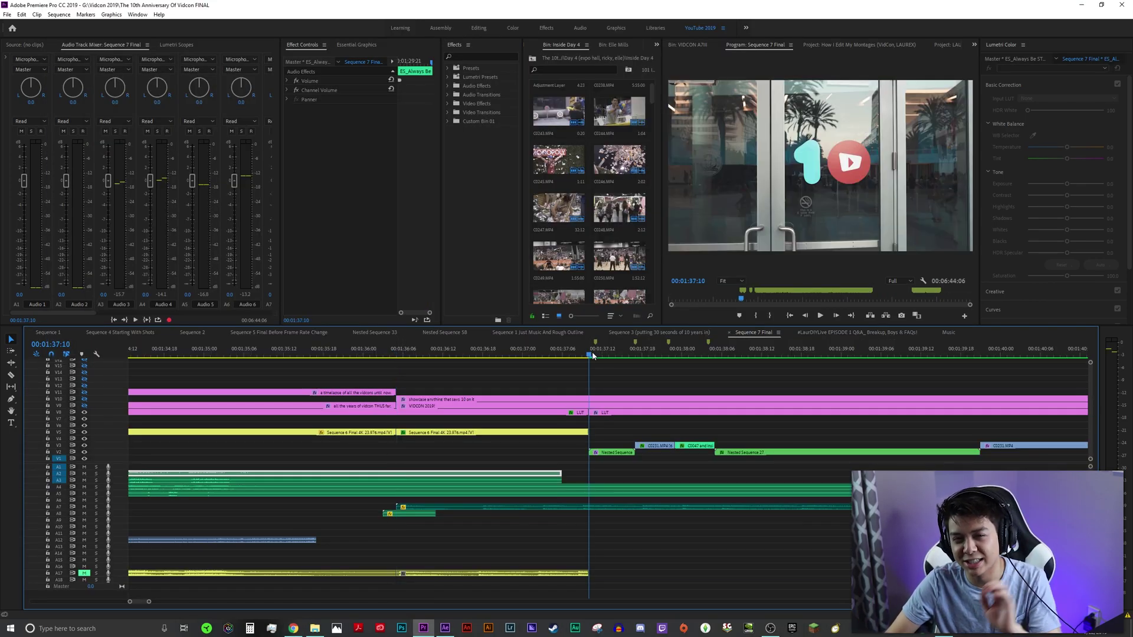
pyautogui.click(679, 568)
pyautogui.press('space')
pyautogui.press('space')
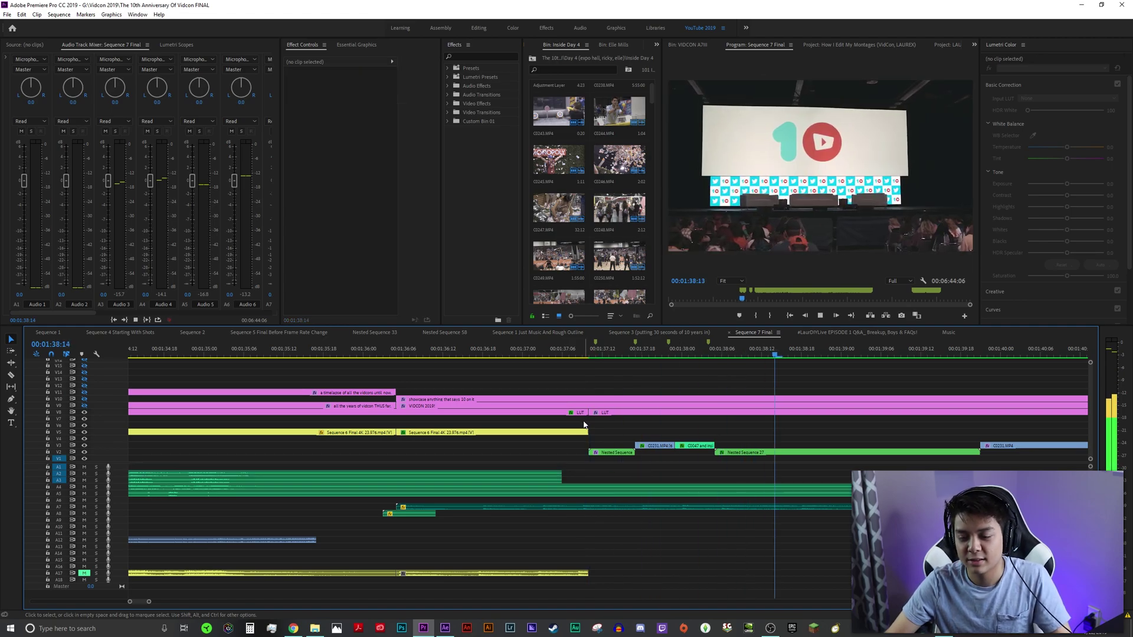
pyautogui.click(606, 353)
pyautogui.press('space')
pyautogui.press('space')
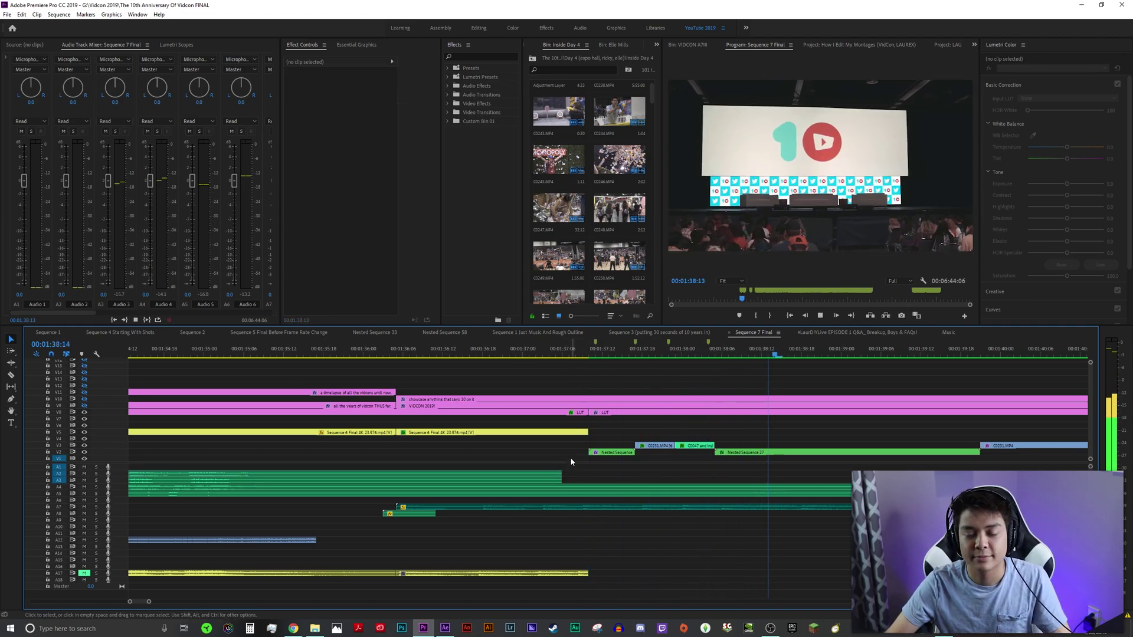
pyautogui.click(598, 353)
pyautogui.press('space')
pyautogui.press('space')
pyautogui.click(591, 353)
pyautogui.press('space')
pyautogui.press('space')
pyautogui.click(591, 354)
pyautogui.press('space')
pyautogui.press('space')
pyautogui.click(591, 354)
pyautogui.press('space')
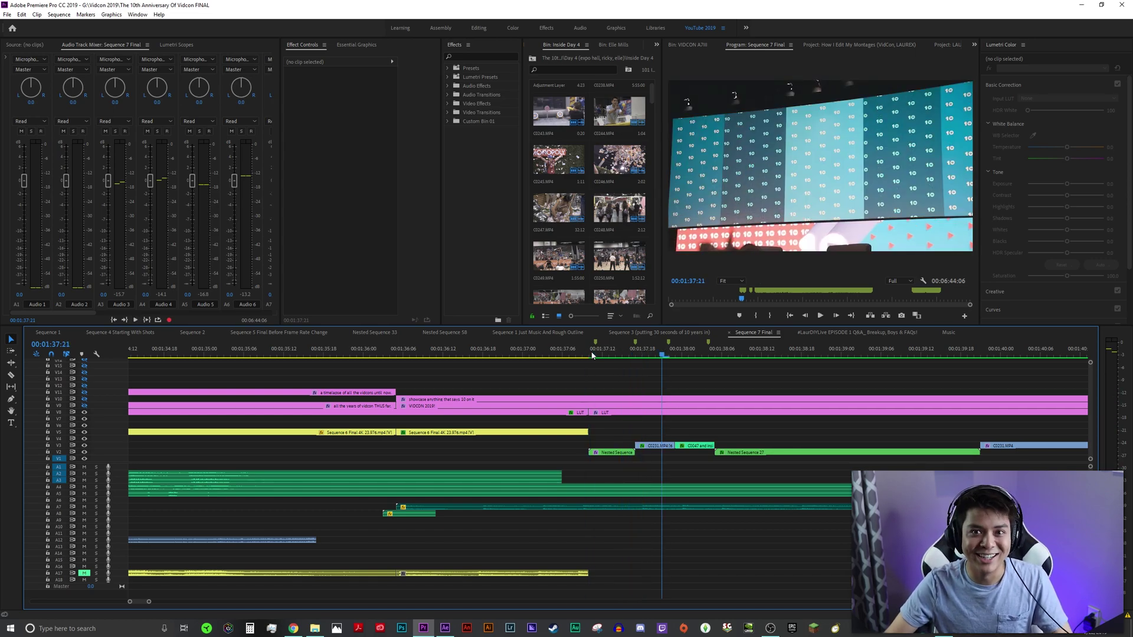
pyautogui.press('=')
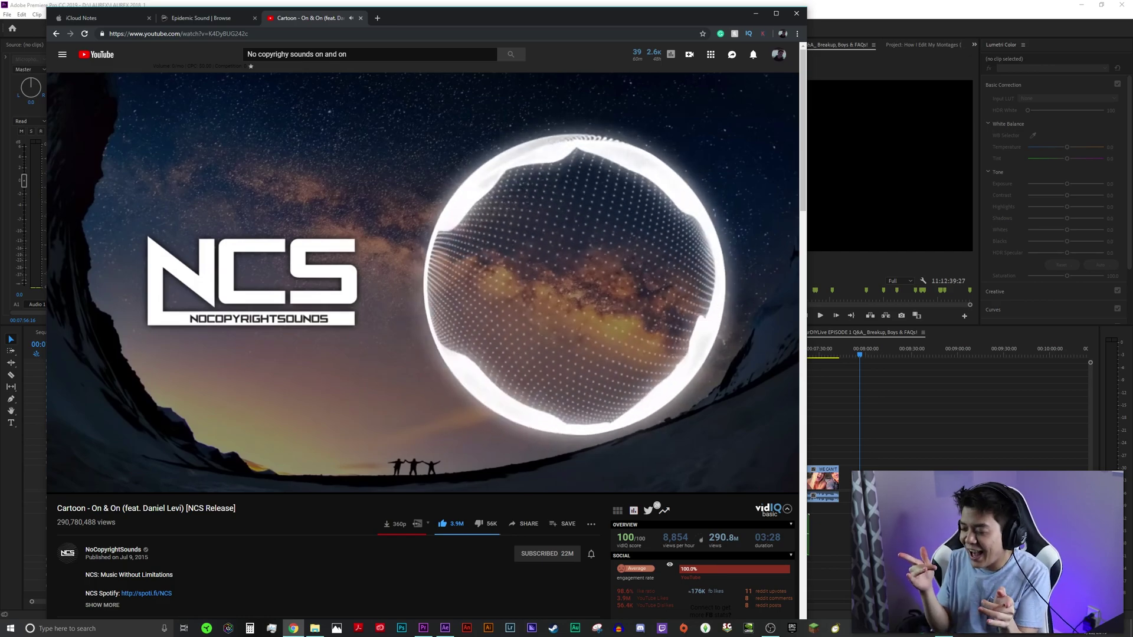
# Show the replies to the "so dope!" comment under the song and look through the LAUREX MUSIC (That I Considered) playlist
pyautogui.scroll(-5, 359, 514)
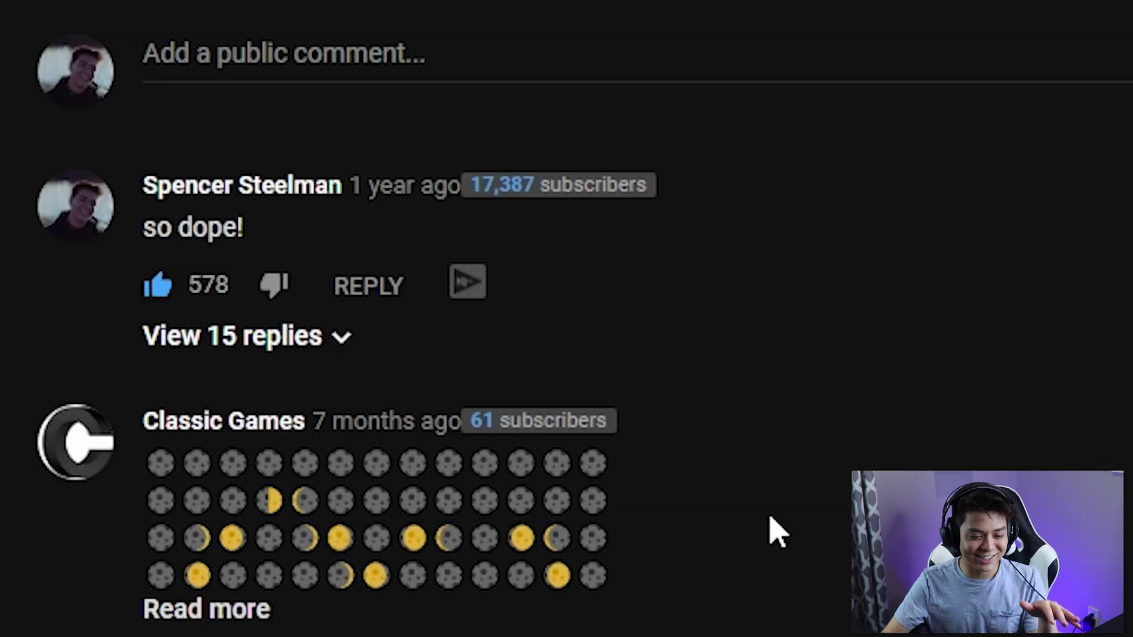
pyautogui.click(348, 339)
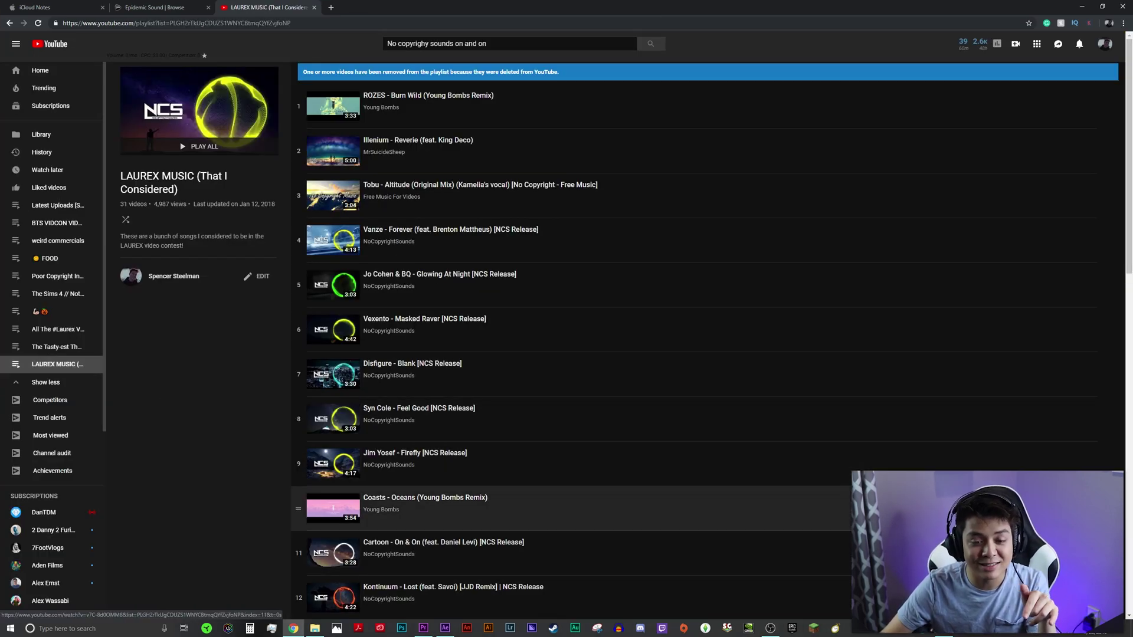
pyautogui.scroll(-11, 804, 480)
pyautogui.scroll(-3, 790, 425)
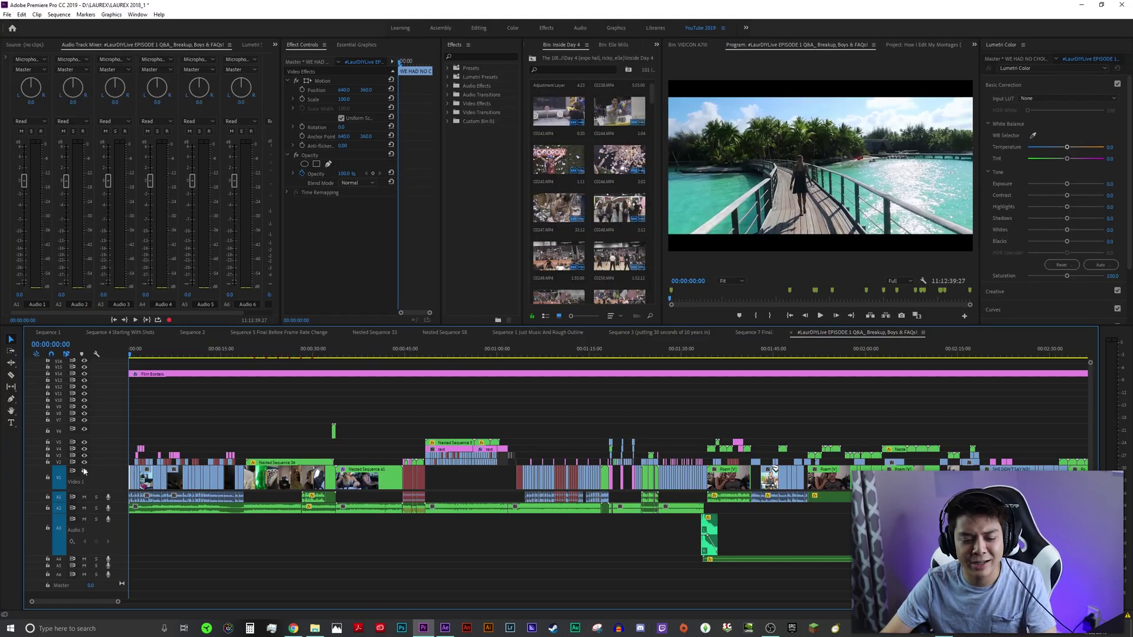
# Hide the output of all video tracks in the #LaurDIYLive sequence and mute the Audio 1 track
pyautogui.click(84, 471)
pyautogui.click(84, 462)
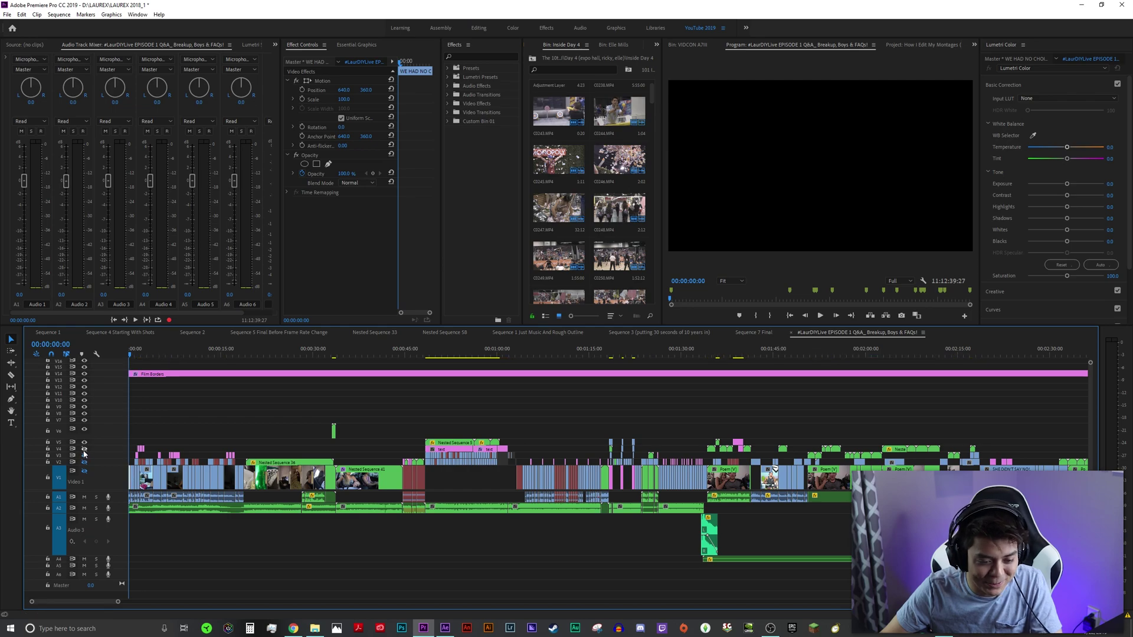
pyautogui.click(84, 449)
pyautogui.click(84, 442)
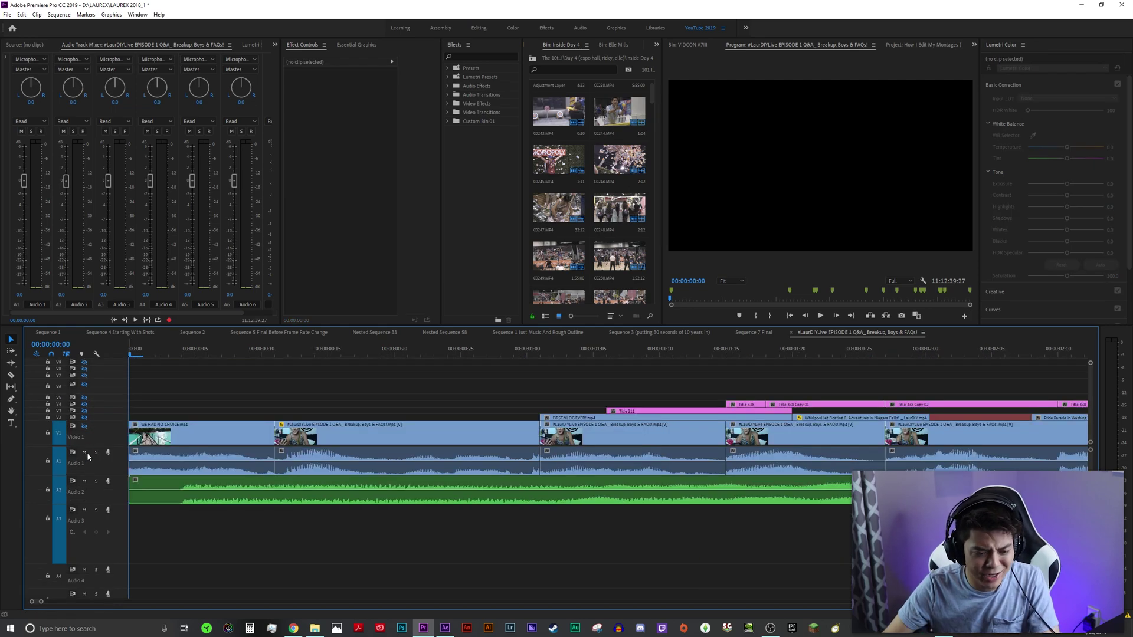
pyautogui.click(84, 452)
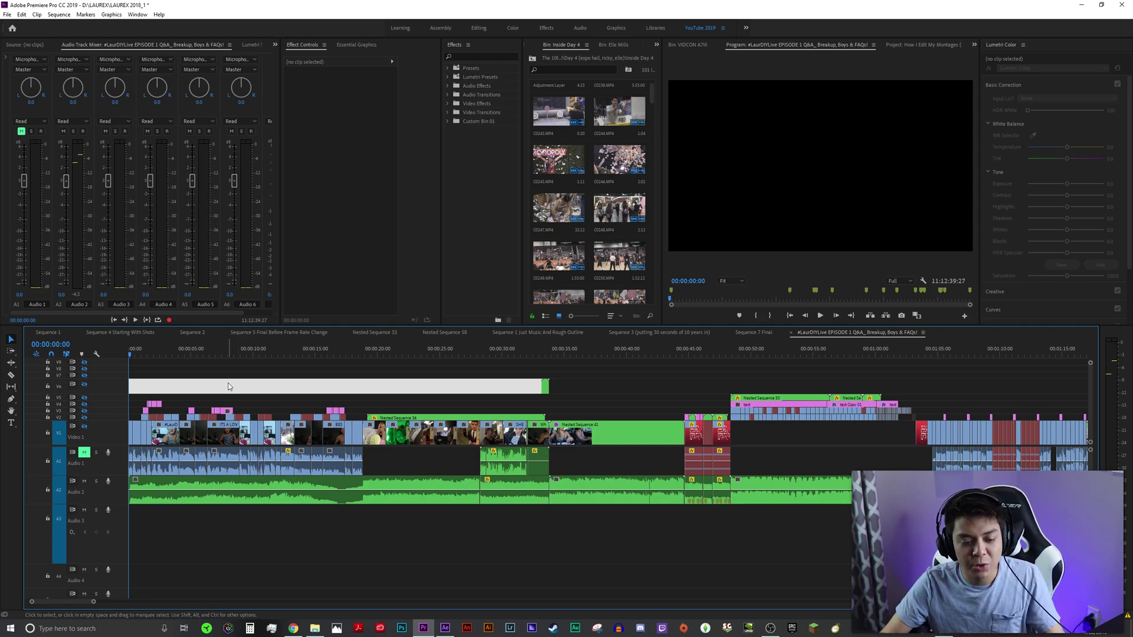
# Delete the selected long clip above the sequence's opening and review the music up to about 00:00:45:06
pyautogui.press('Delete')
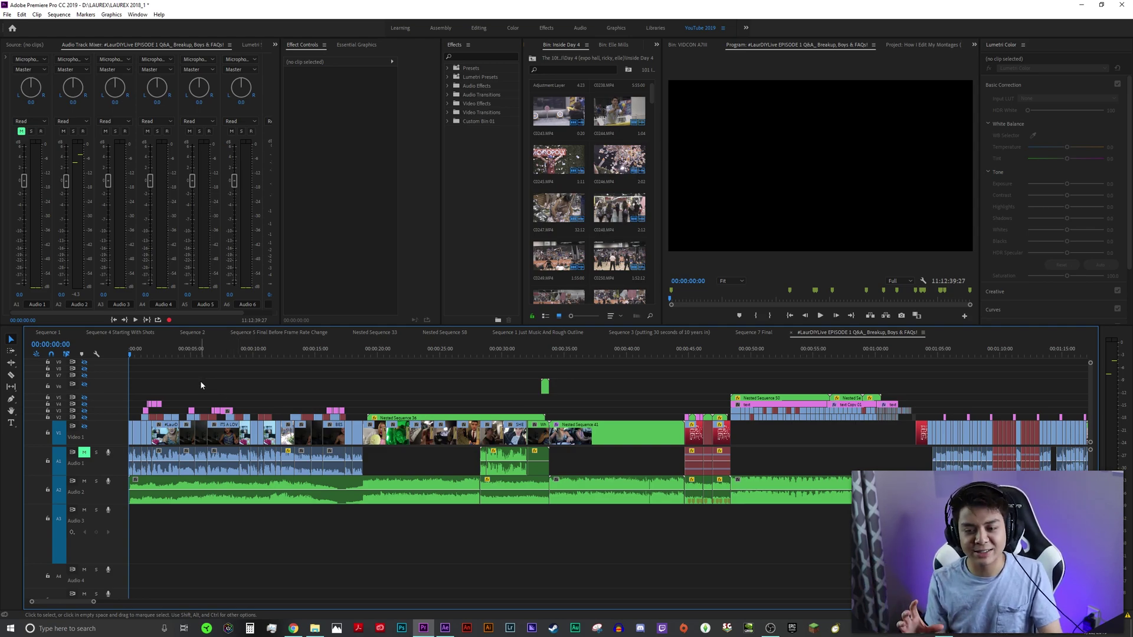
pyautogui.press('space')
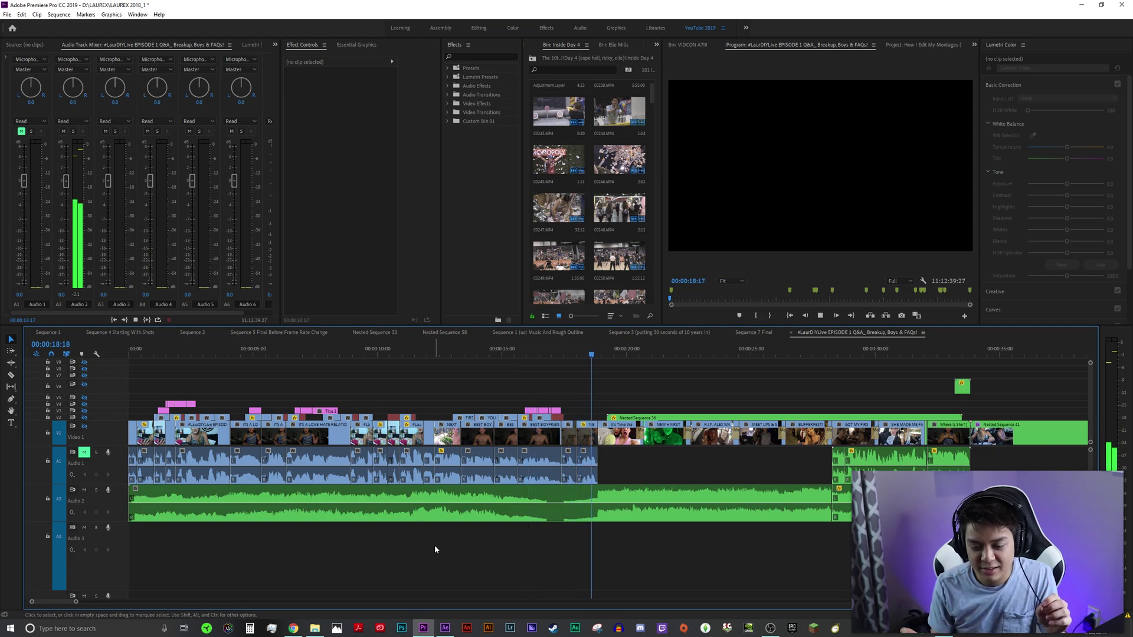
pyautogui.press('space')
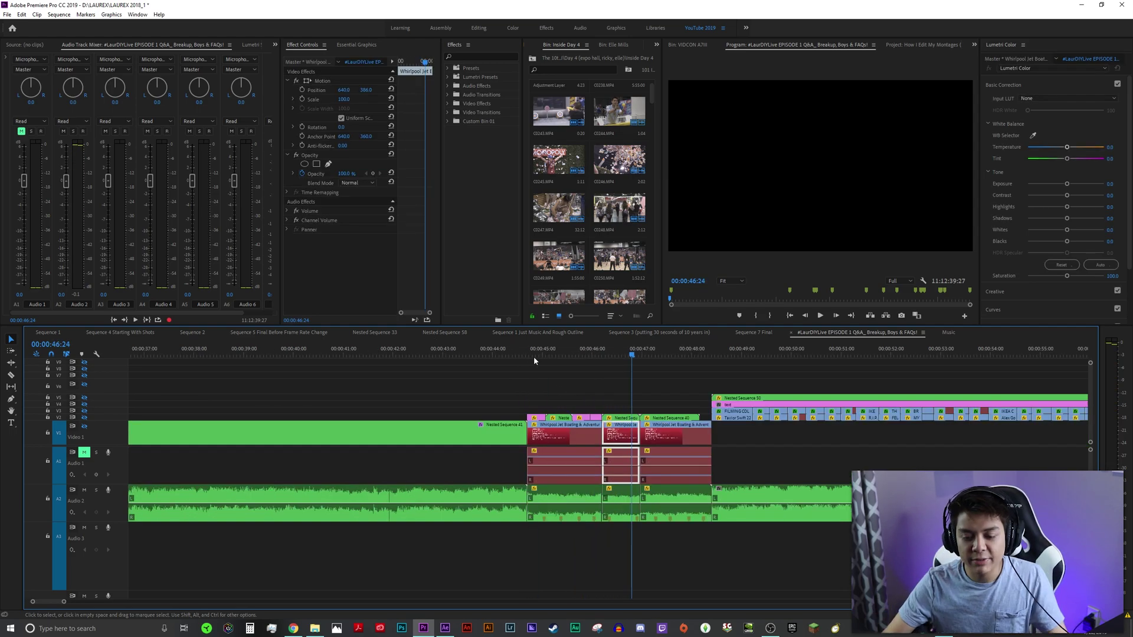
pyautogui.moveTo(534, 354); pyautogui.dragTo(553, 351)
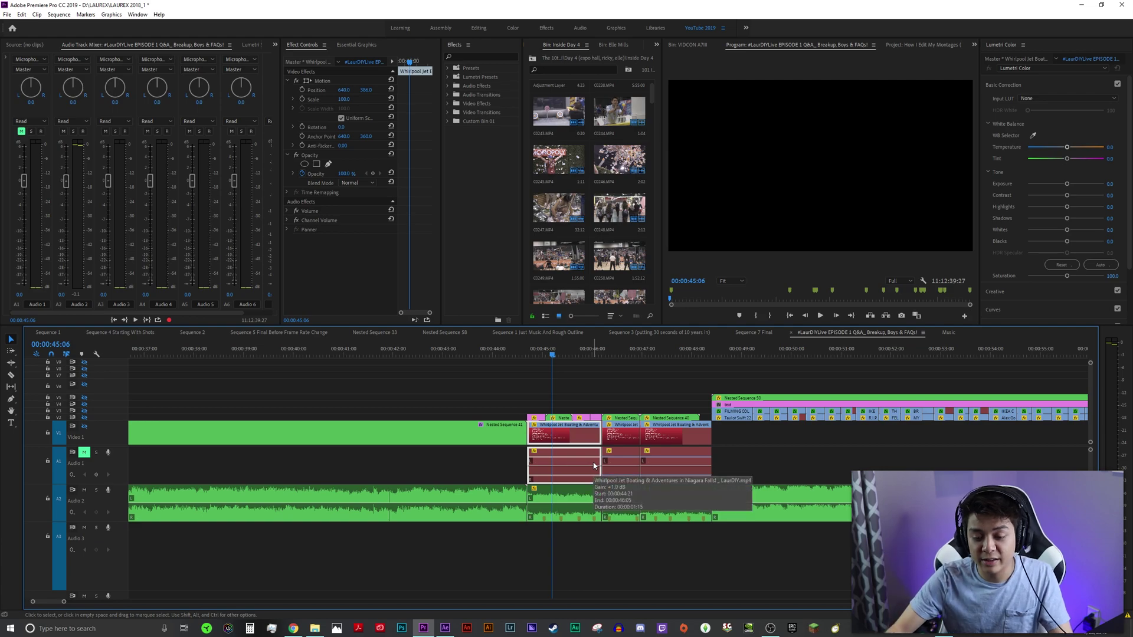
# View Sequence 1 Just Music And Rough Outline and Sequence 4 Starting With Shots in the timeline
pyautogui.click(537, 332)
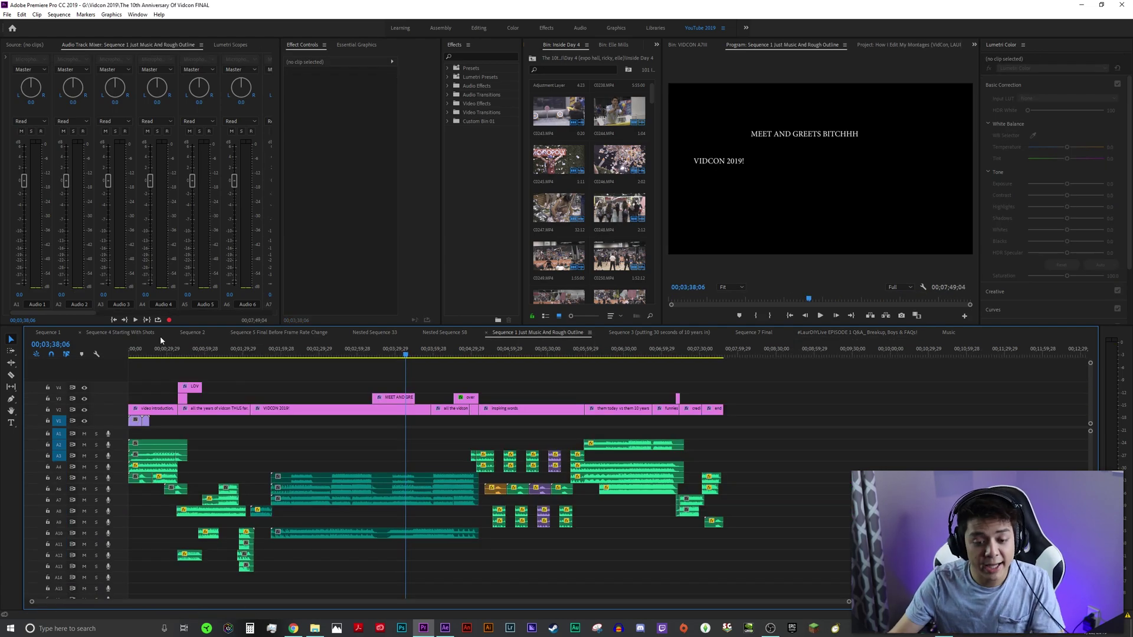
pyautogui.click(141, 331)
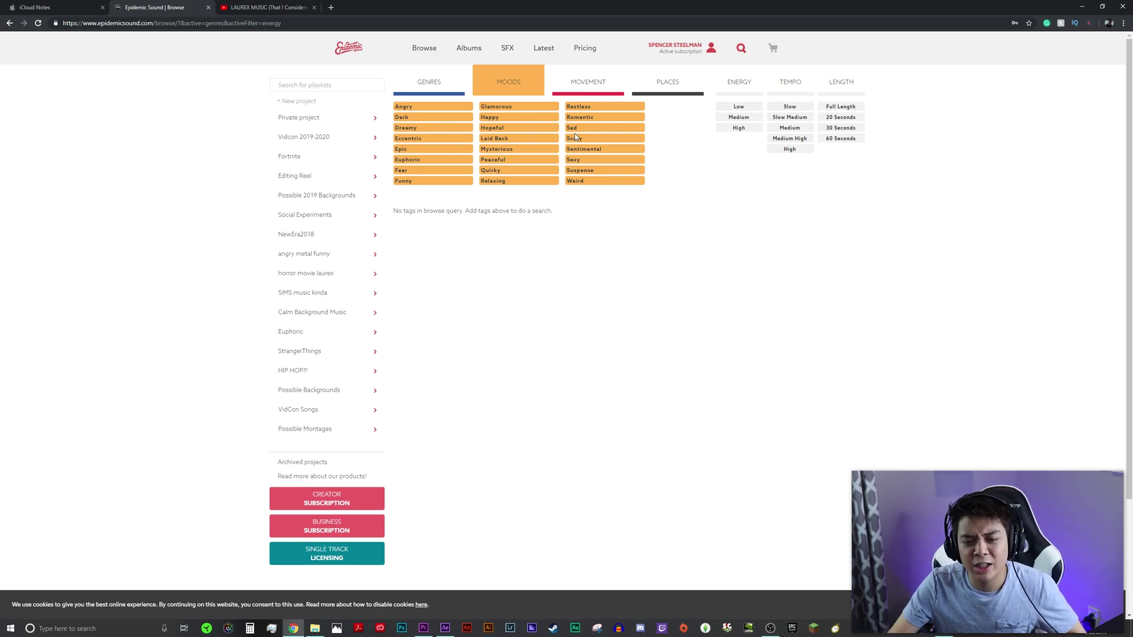
# Filter the Epidemic Sound tracks by the Sentimental mood and look through the matching songs
pyautogui.click(585, 151)
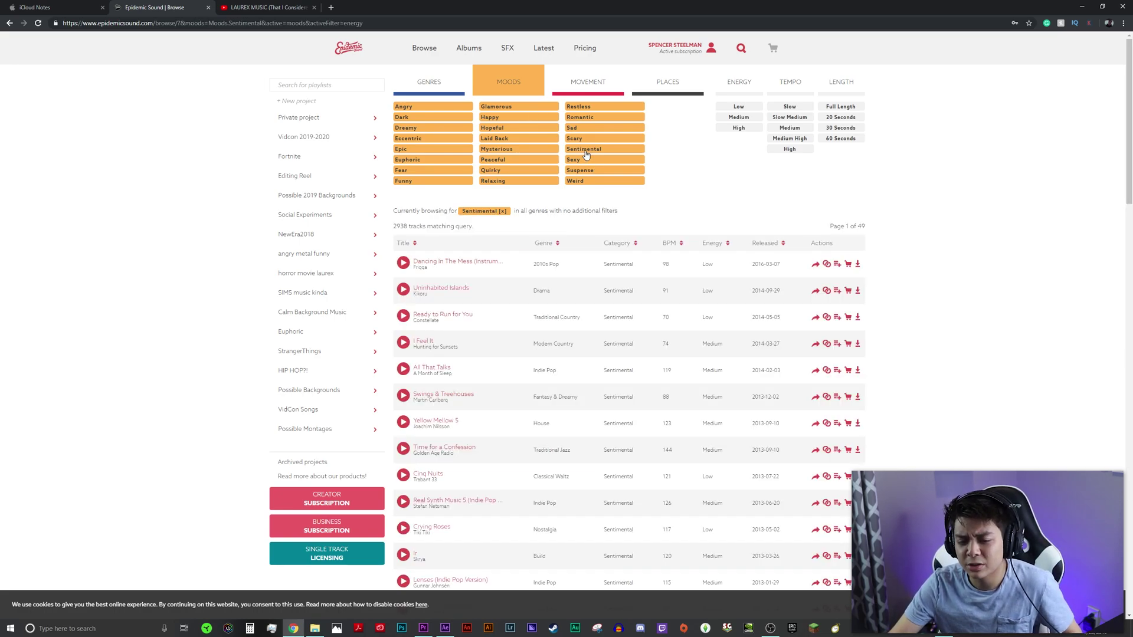
pyautogui.scroll(-8, 481, 283)
pyautogui.scroll(3, 481, 283)
pyautogui.scroll(-3, 481, 283)
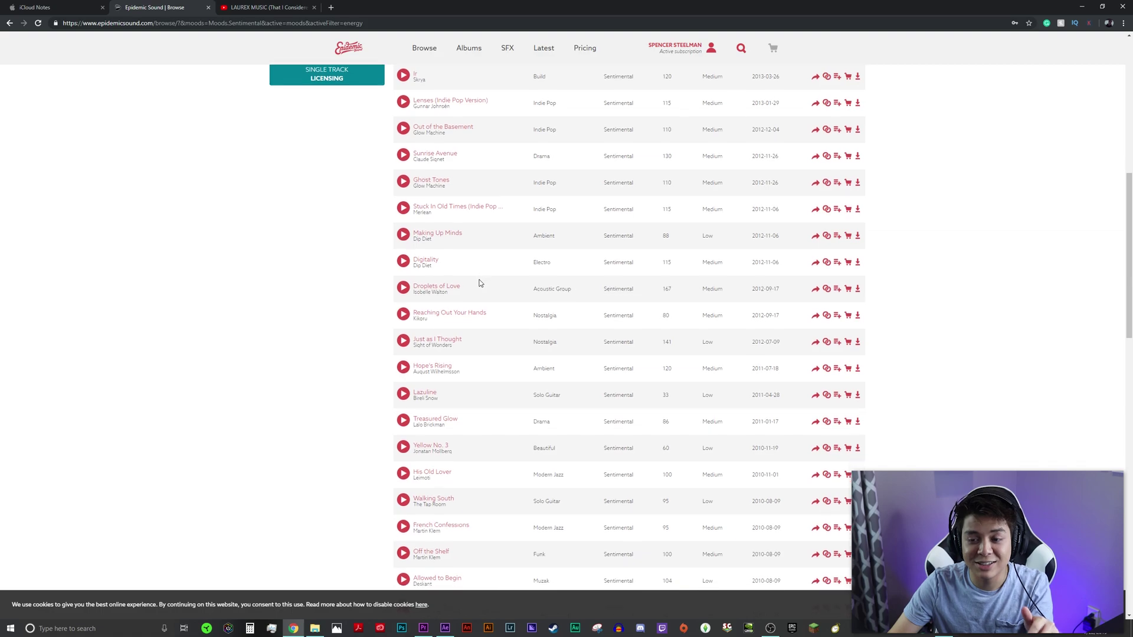
pyautogui.scroll(4, 461, 328)
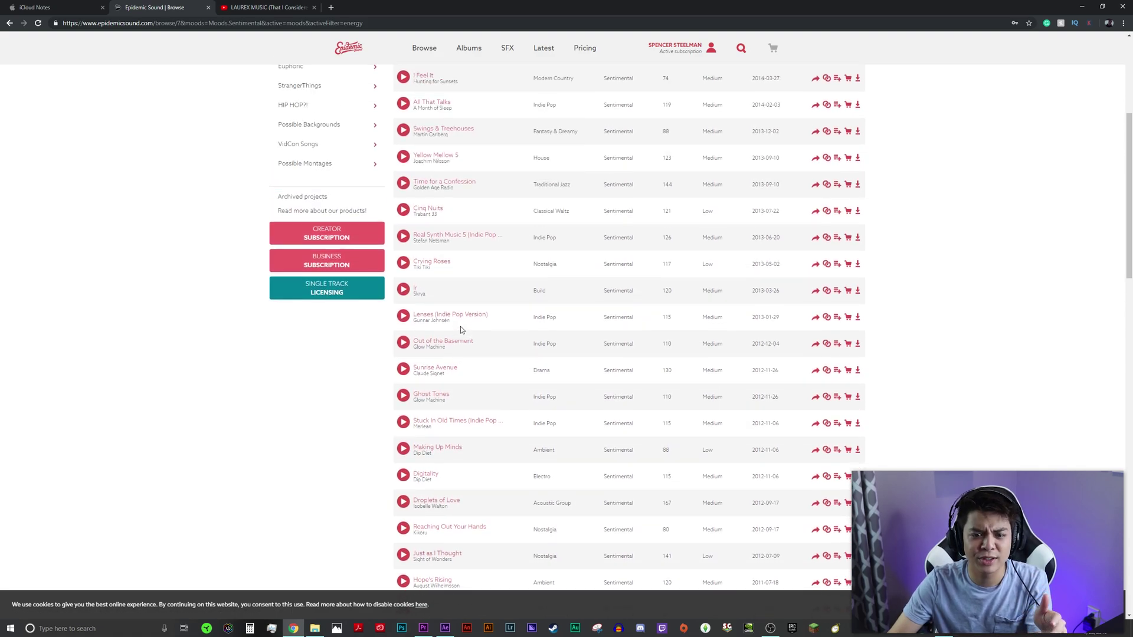
pyautogui.scroll(5, 460, 327)
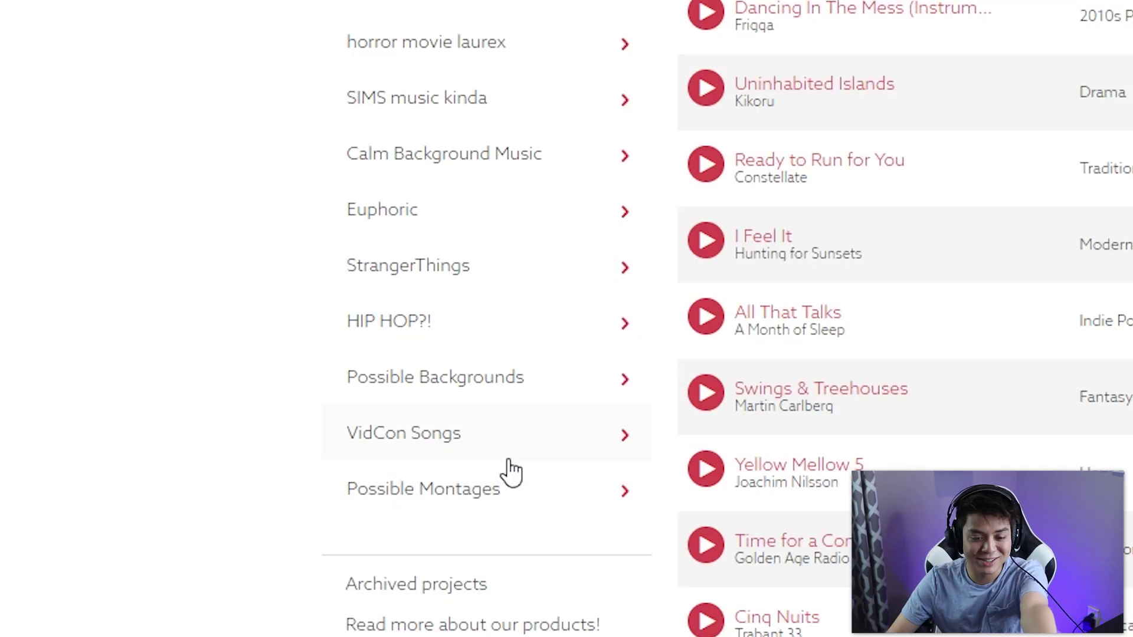
# Open the playlist in the VidCon Songs project and look through its tracks
pyautogui.click(508, 459)
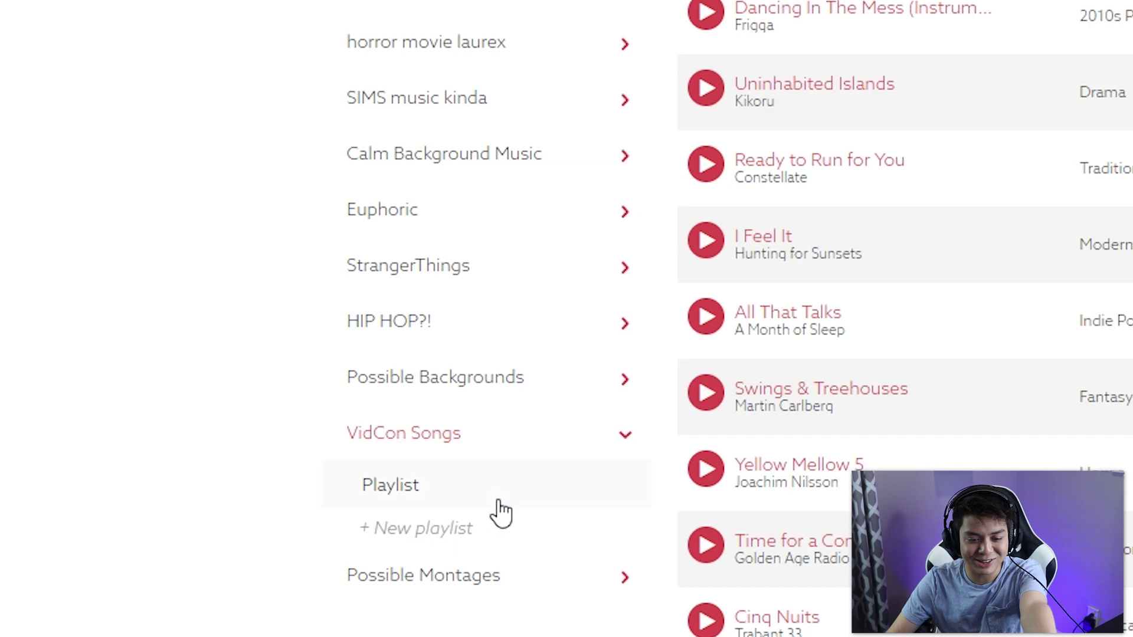
pyautogui.click(389, 483)
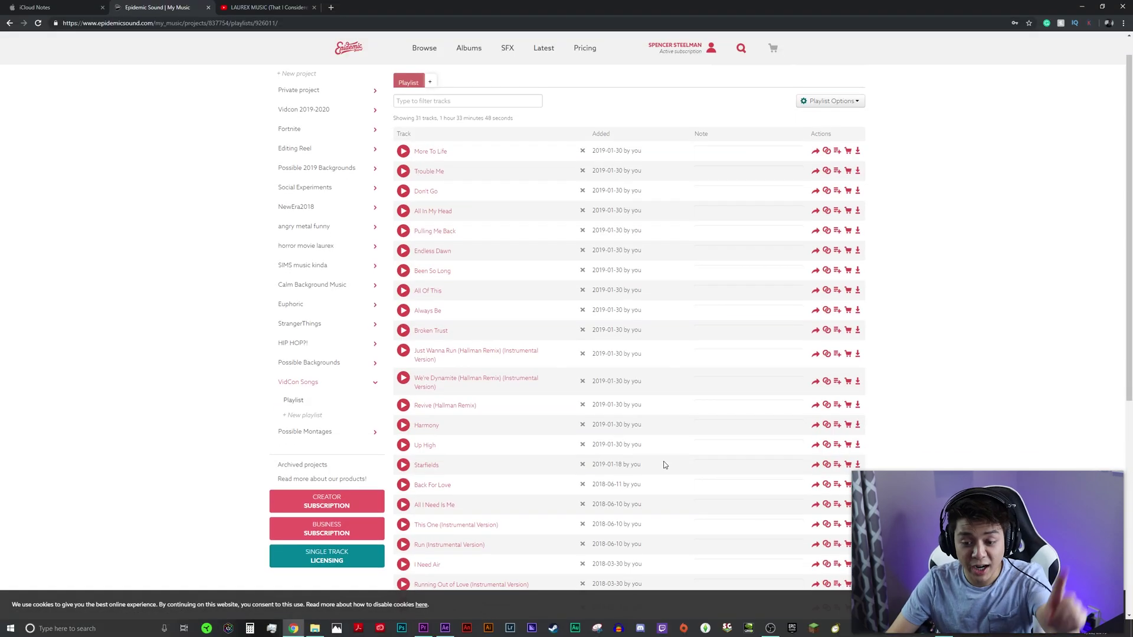
pyautogui.scroll(-6, 664, 465)
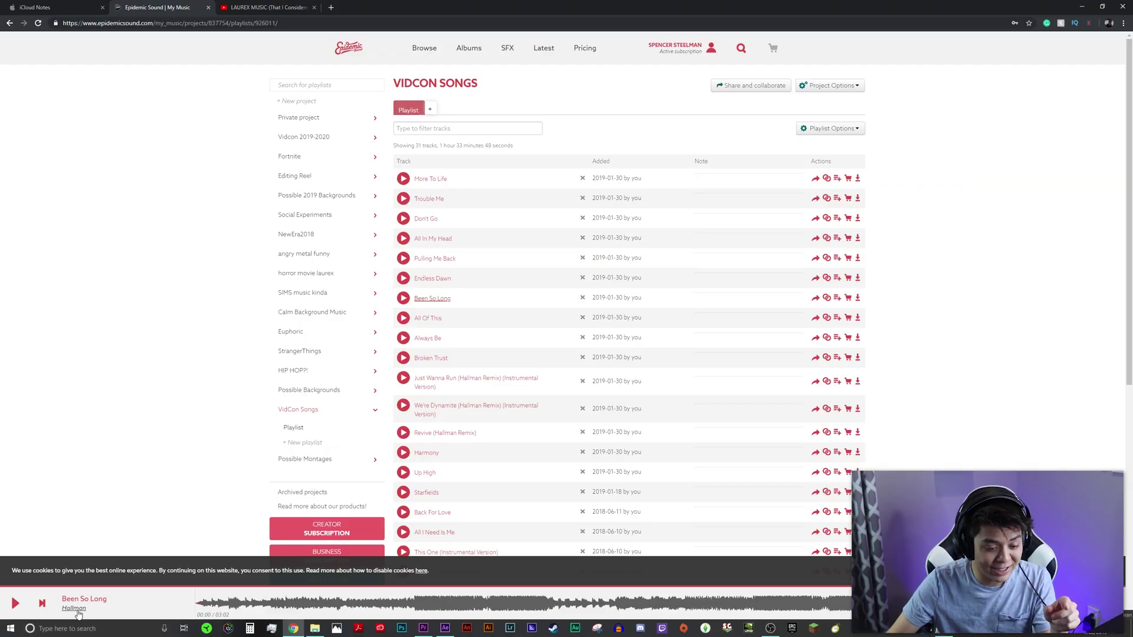
# View the other tracks by the artist of Been So Long, and switch back to Premiere Pro
pyautogui.click(75, 609)
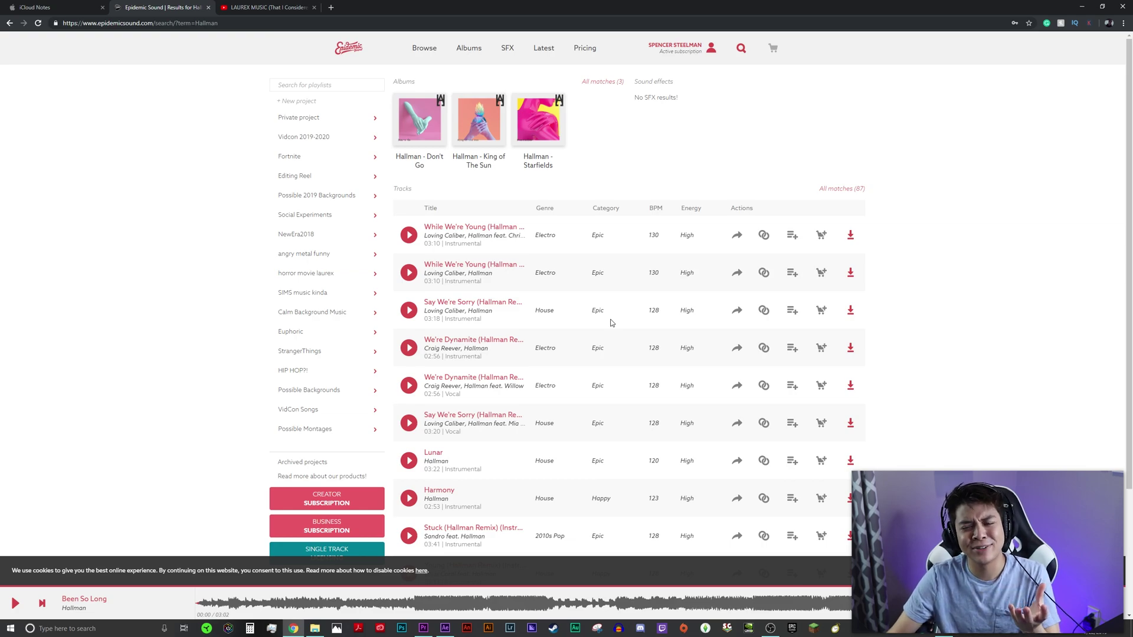
pyautogui.hotkey('alt', 'Tab')
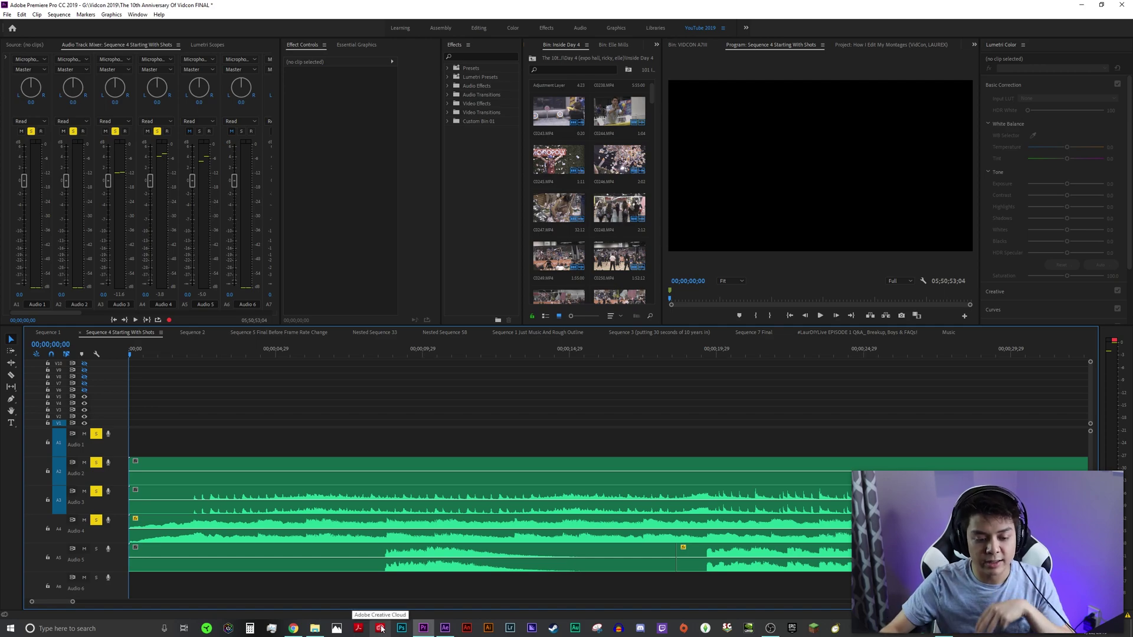
# Solo the Audio 5 track and play the layered music at the start of Sequence 4 Starting With Shots
pyautogui.moveTo(348, 353); pyautogui.dragTo(385, 352)
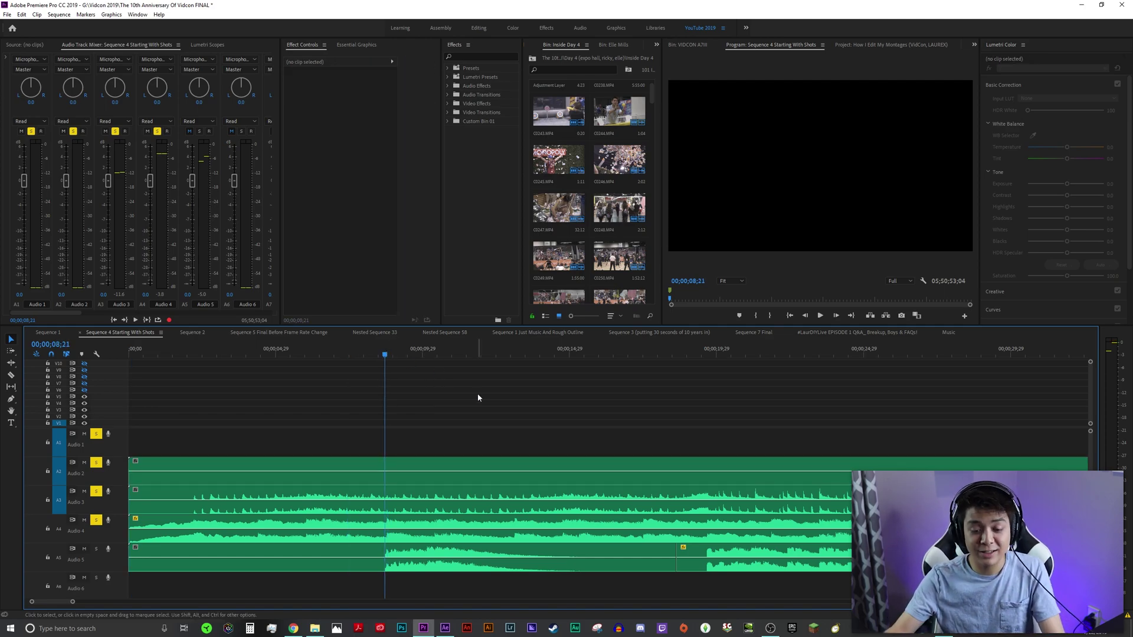
pyautogui.hotkey('shift', 'k')
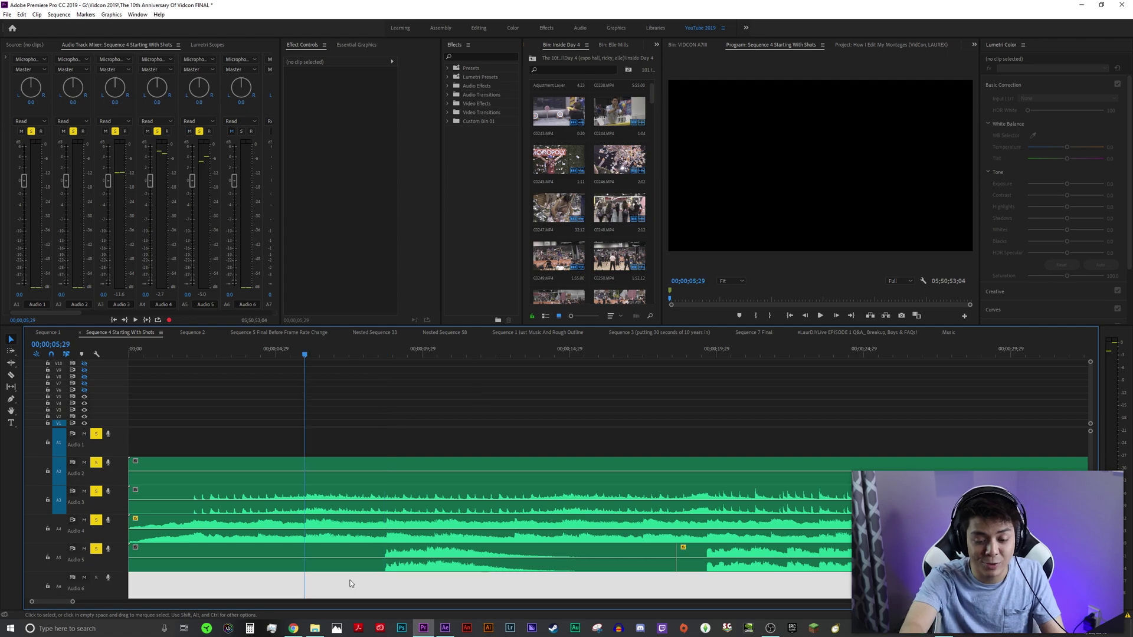
pyautogui.click(381, 468)
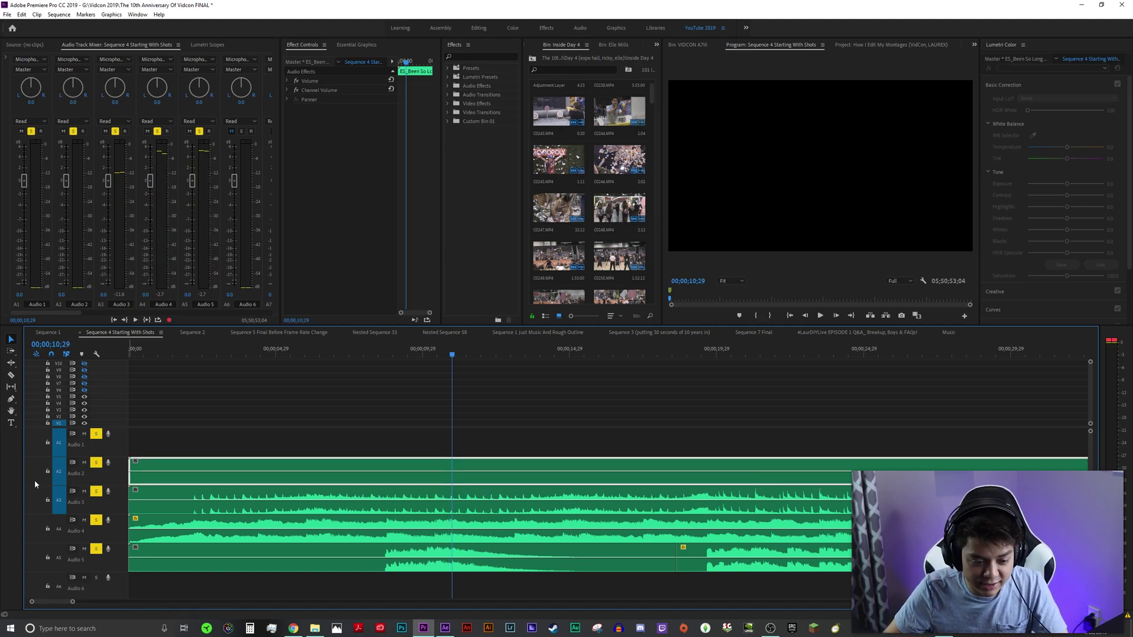
# View the layout of all the music clips in Sequence 4 with reduced track heights, and play the sequence
pyautogui.hotkey('alt', '-')
pyautogui.hotkey('alt', '-')
pyautogui.hotkey('alt', '-')
pyautogui.press('\\')
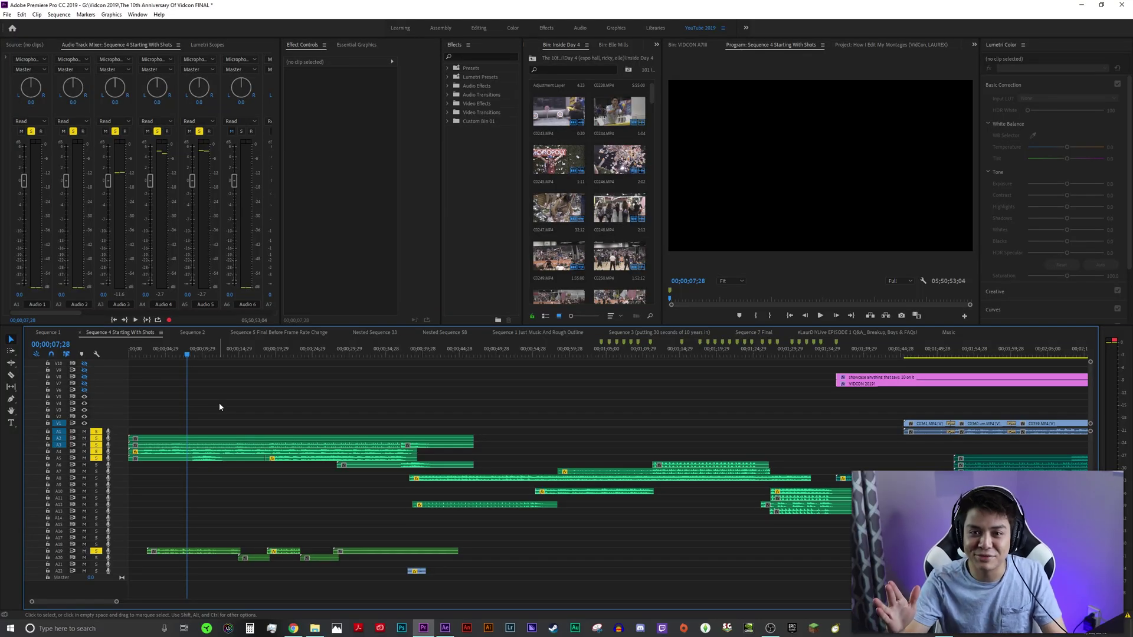
pyautogui.press('space')
pyautogui.press('d')
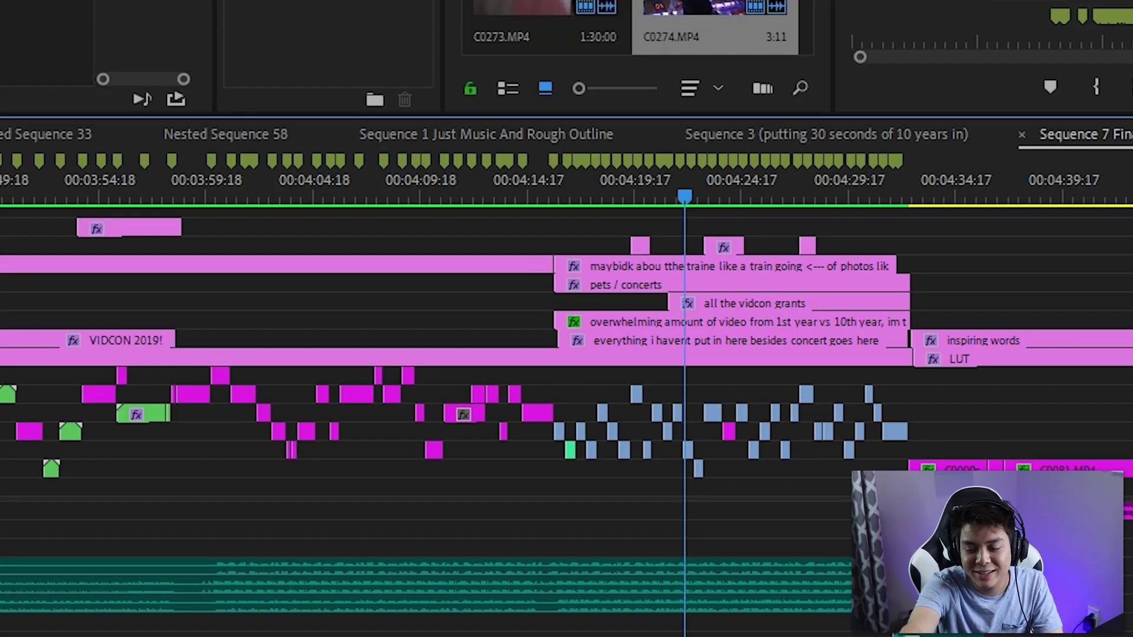
# Look over the note layers and clips in the timelines of Sequence 7 Final and the #LaurDIYLive EPISODE 1 sequence
pyautogui.press('-')
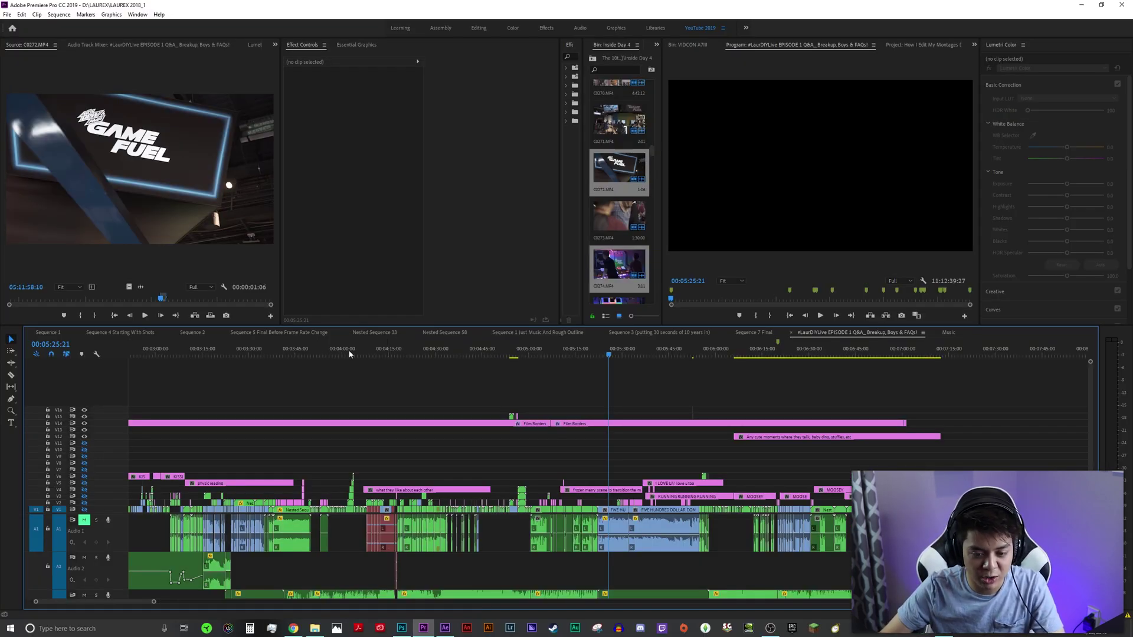
pyautogui.click(379, 355)
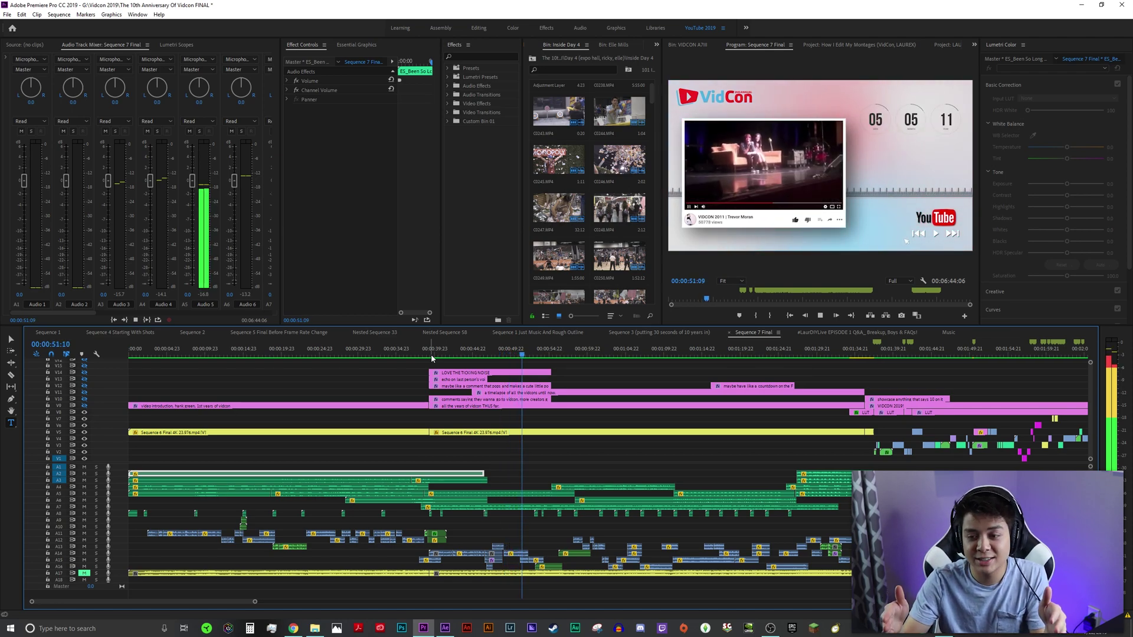
# Play parts of the past VidCon years section in Sequence 7 Final and its transition into the Welcome to VidCon shot
pyautogui.press('space')
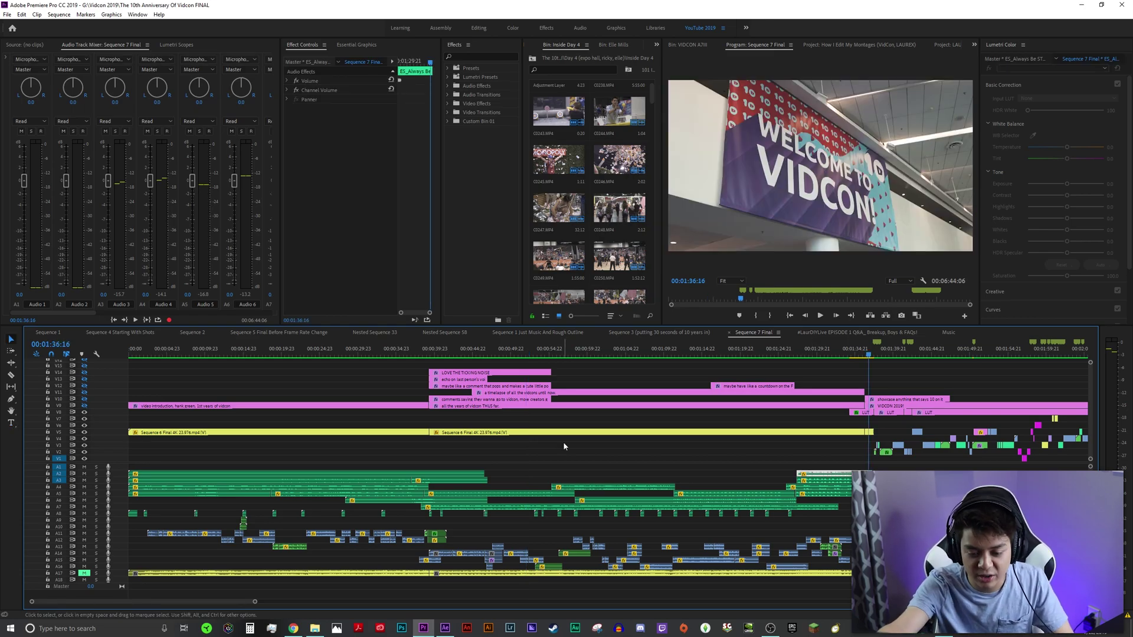
pyautogui.press('-')
pyautogui.press('=')
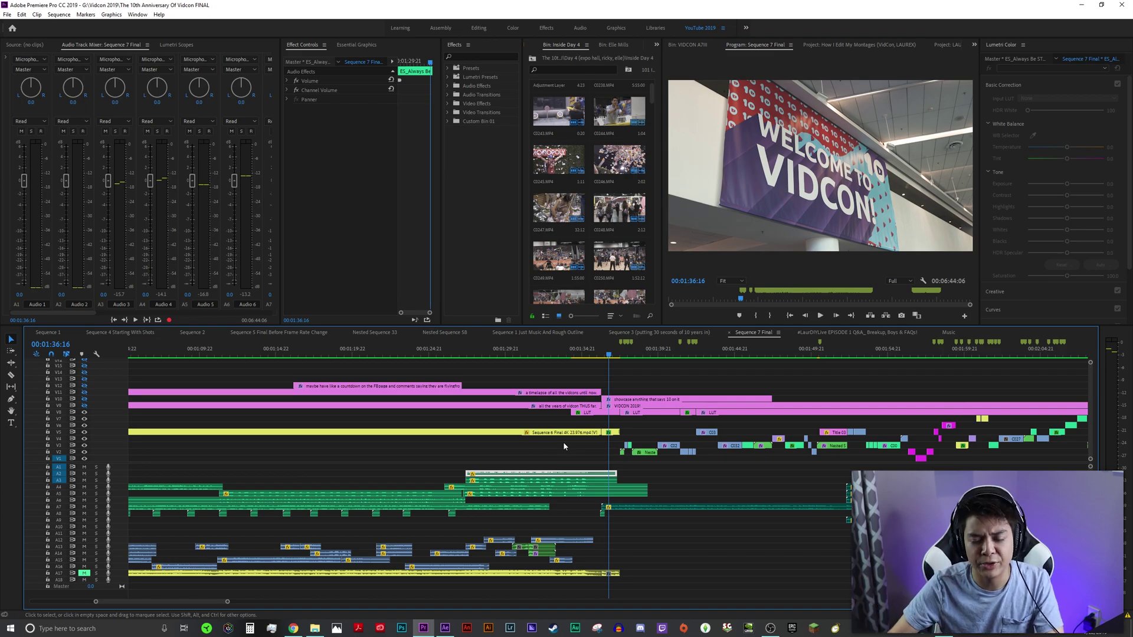
pyautogui.press('space')
pyautogui.press('space')
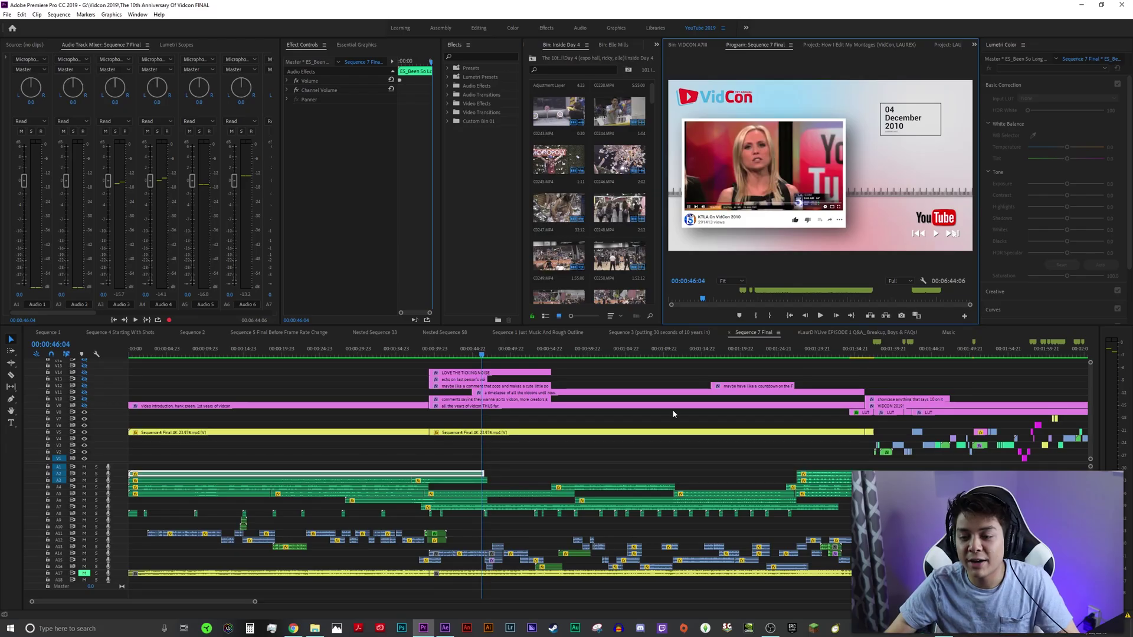
pyautogui.press('space')
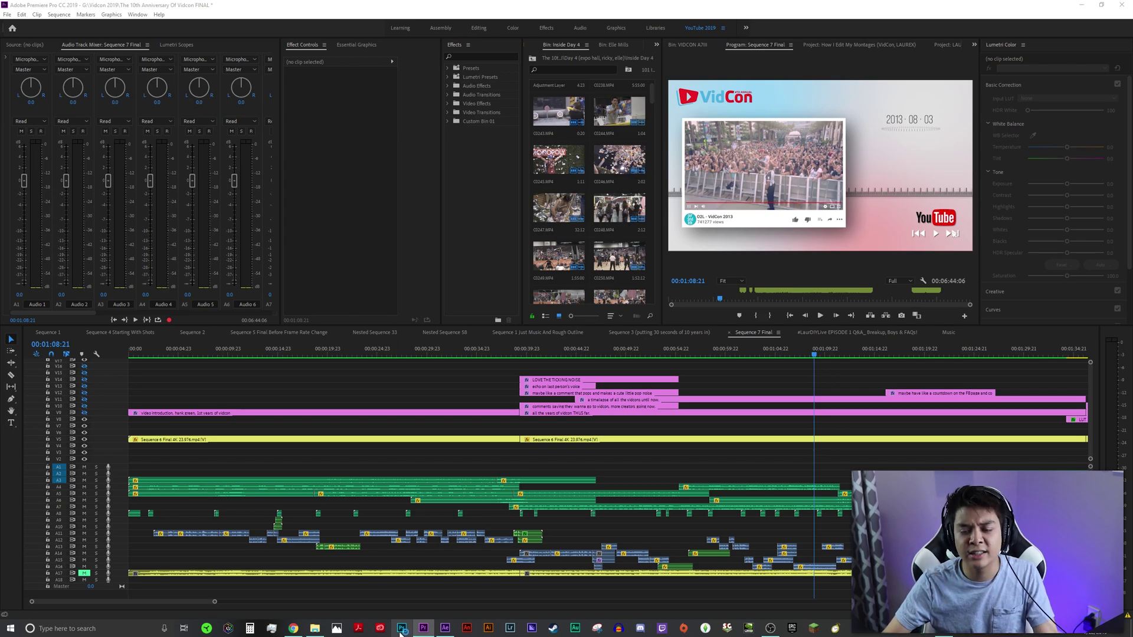
# Switch to Photoshop, show the ND and RD text layers in the VidCon logo file and move them above the 9TH ANNUAL text
pyautogui.click(401, 629)
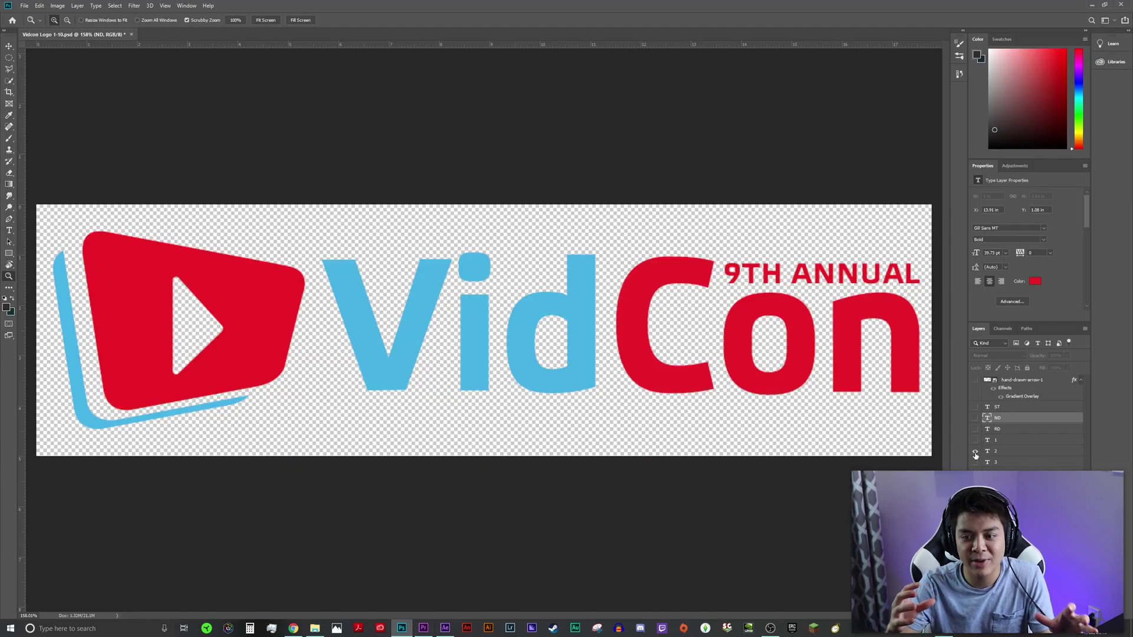
pyautogui.moveTo(762, 269); pyautogui.dragTo(838, 289)
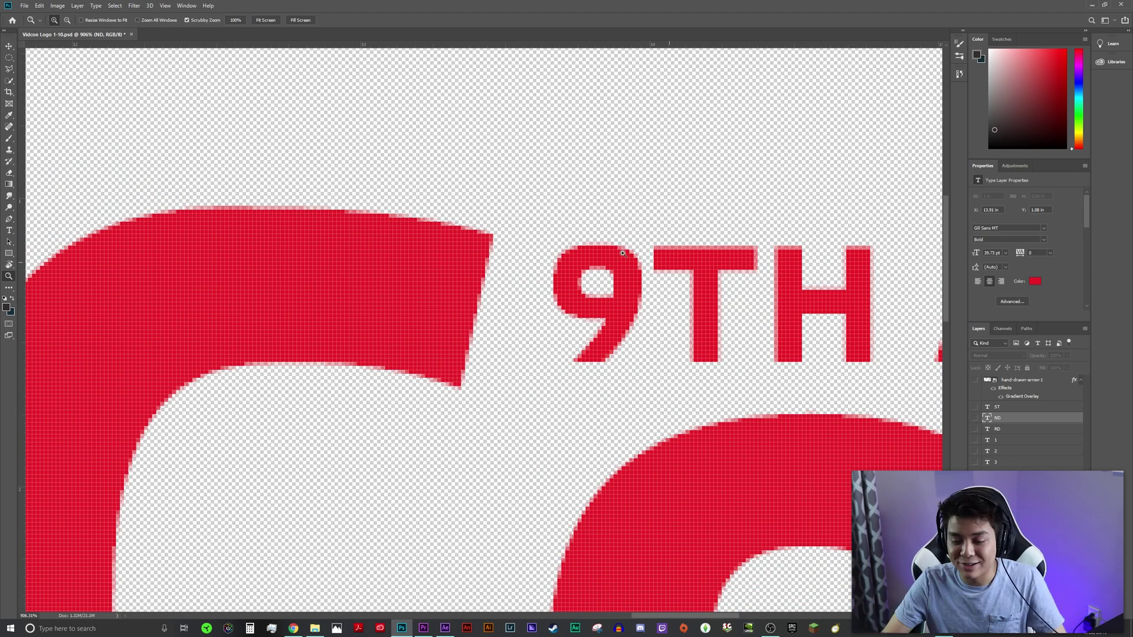
pyautogui.moveTo(708, 212); pyautogui.dragTo(699, 243)
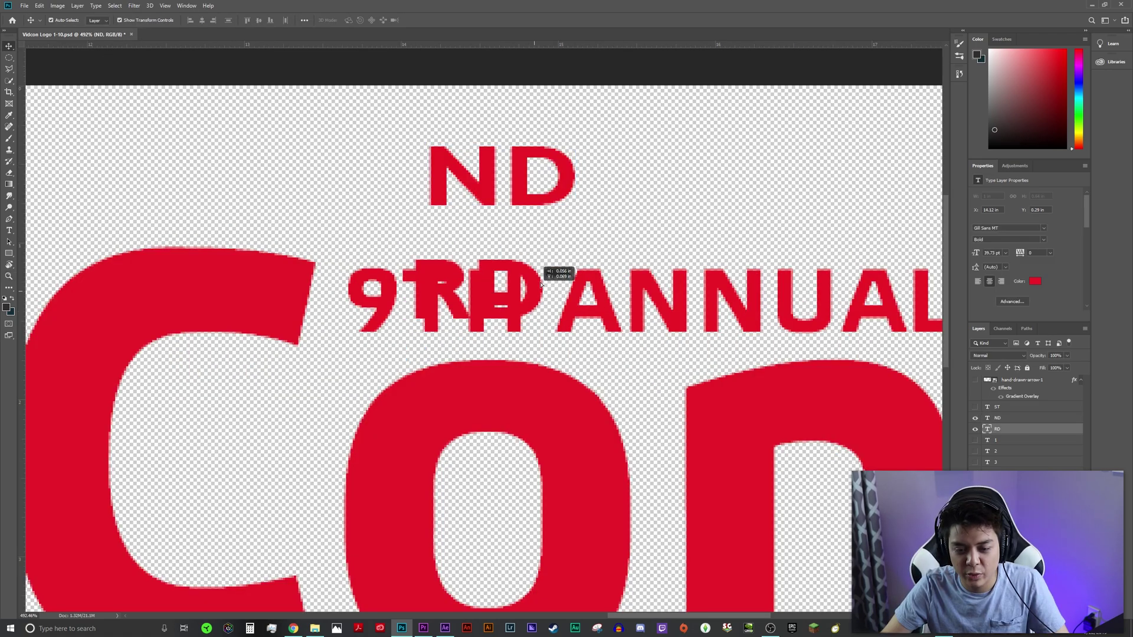
pyautogui.moveTo(556, 270); pyautogui.dragTo(761, 168)
pyautogui.moveTo(522, 152); pyautogui.dragTo(432, 170)
pyautogui.click(700, 178)
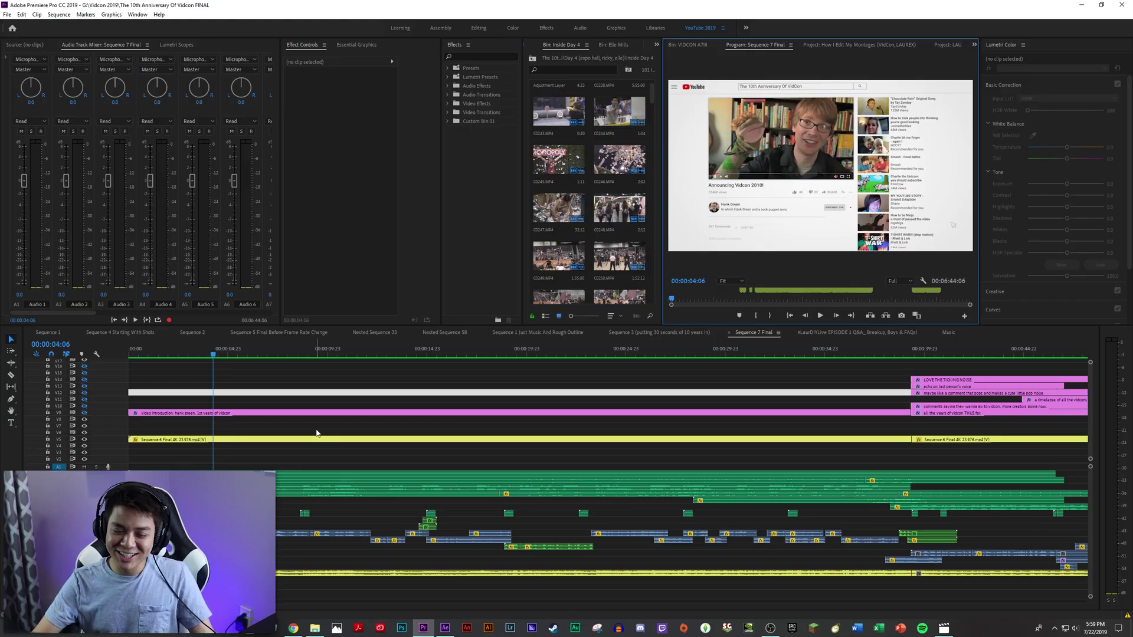
pyautogui.moveTo(304, 393); pyautogui.dragTo(301, 389)
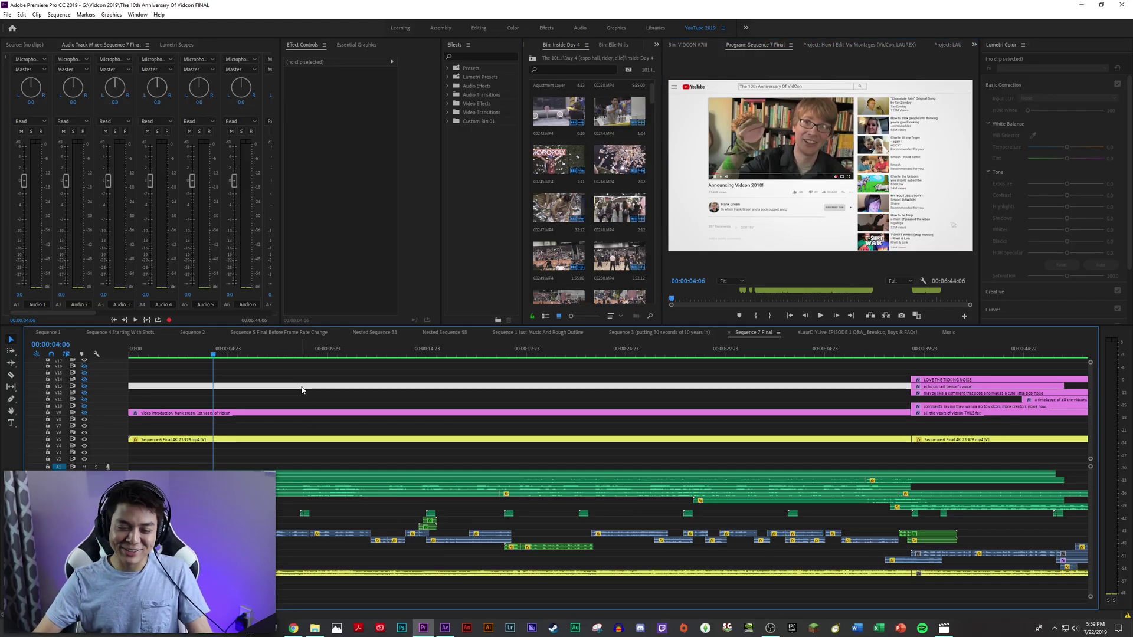
pyautogui.press('Delete')
# Preview the cut from the introduction to the VidCon years section in Sequence 7 Final, and delete the opening Been So Long music clip
pyautogui.press('-')
pyautogui.click(413, 473)
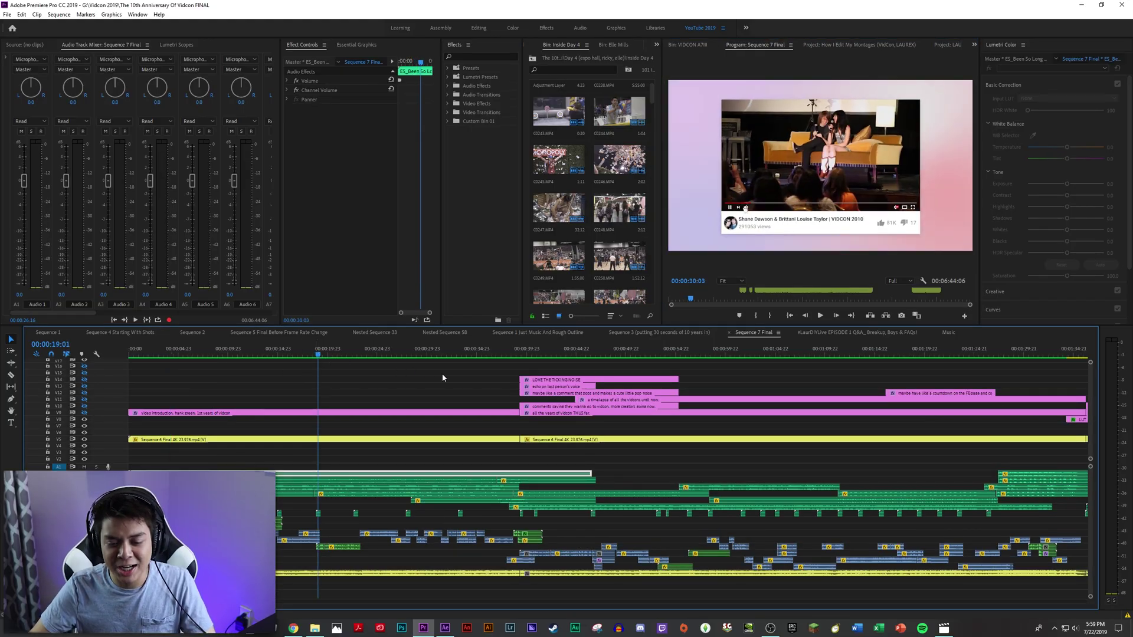
pyautogui.click(531, 479)
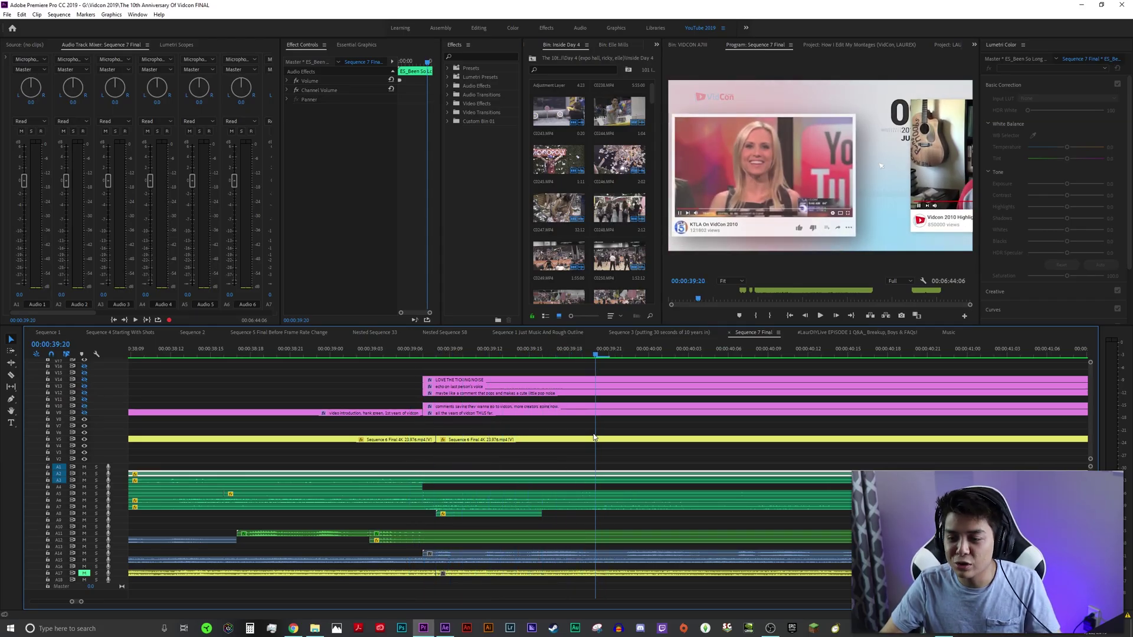
pyautogui.moveTo(621, 350); pyautogui.dragTo(621, 421)
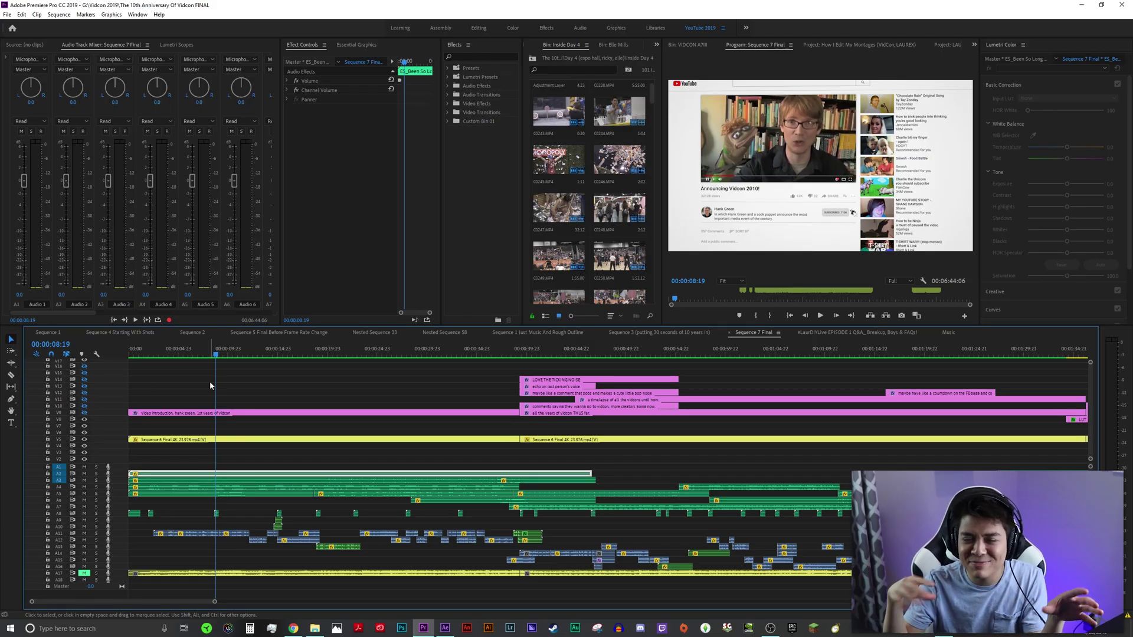
pyautogui.click(523, 353)
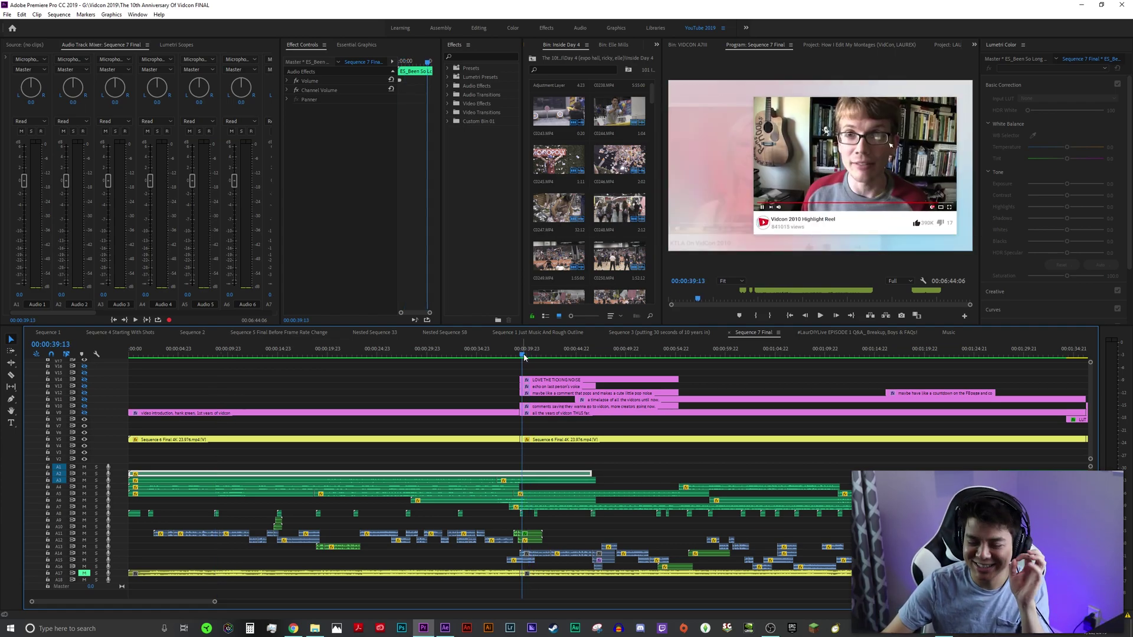
pyautogui.moveTo(523, 357); pyautogui.dragTo(539, 352)
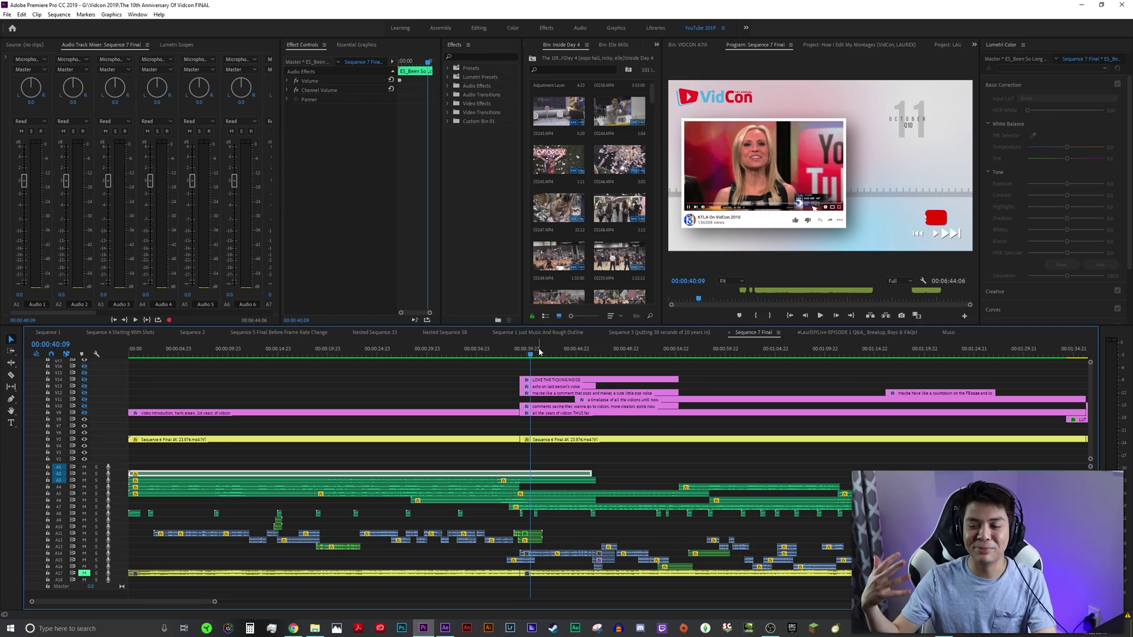
pyautogui.press('Delete')
# Play the start of the VidCon 2019 section from the Welcome to VidCon shot
pyautogui.click(776, 352)
pyautogui.press('Left')
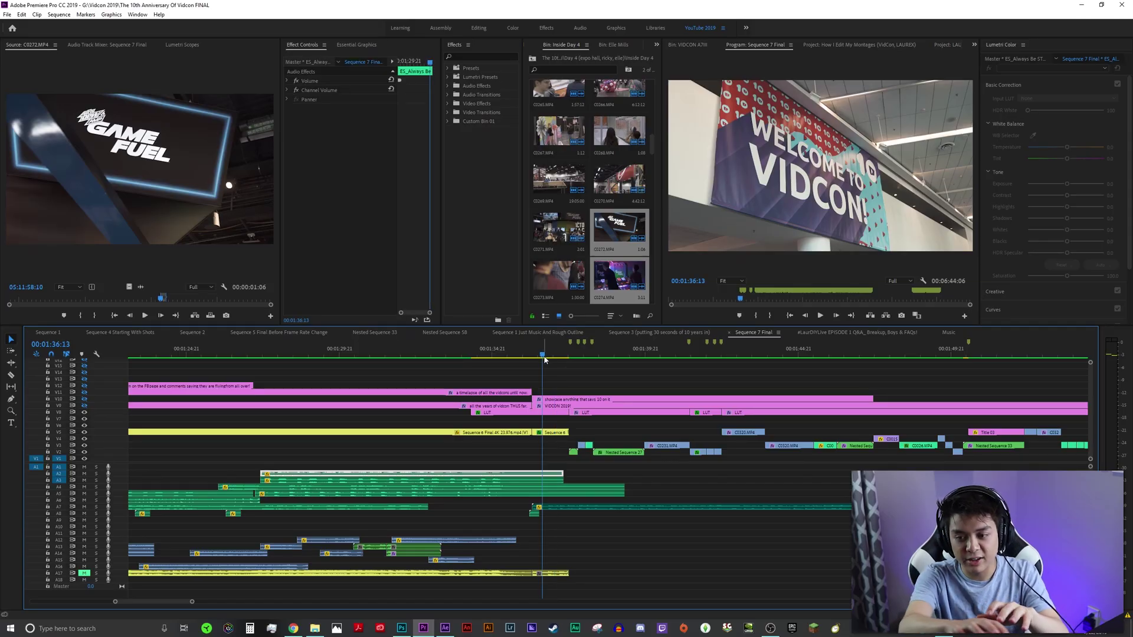
pyautogui.press('space')
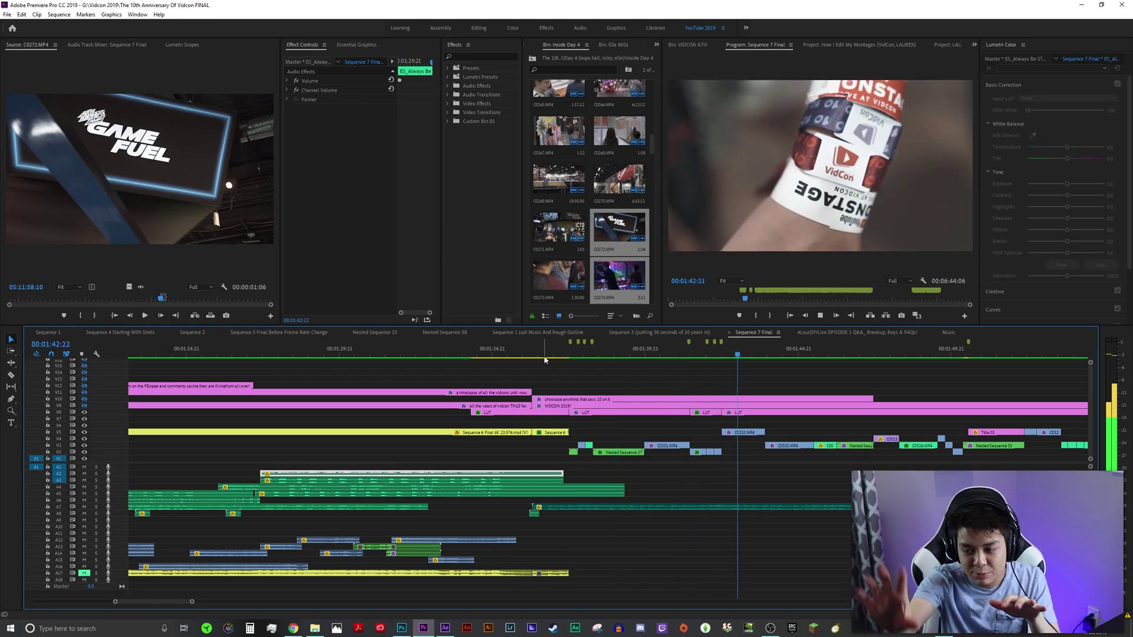
# View the wider Sequence 7 Final timeline and scrub to the ball pit shot in the BALLS section
pyautogui.press('\\')
pyautogui.click(794, 355)
pyautogui.moveTo(798, 356); pyautogui.dragTo(841, 389)
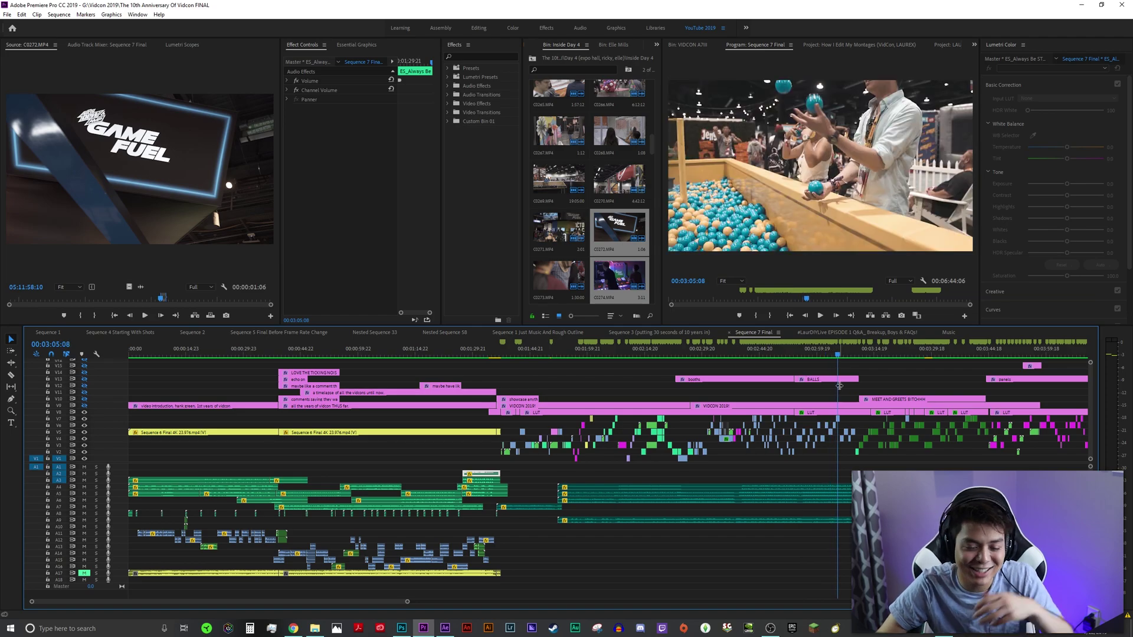
pyautogui.moveTo(873, 428); pyautogui.dragTo(358, 507)
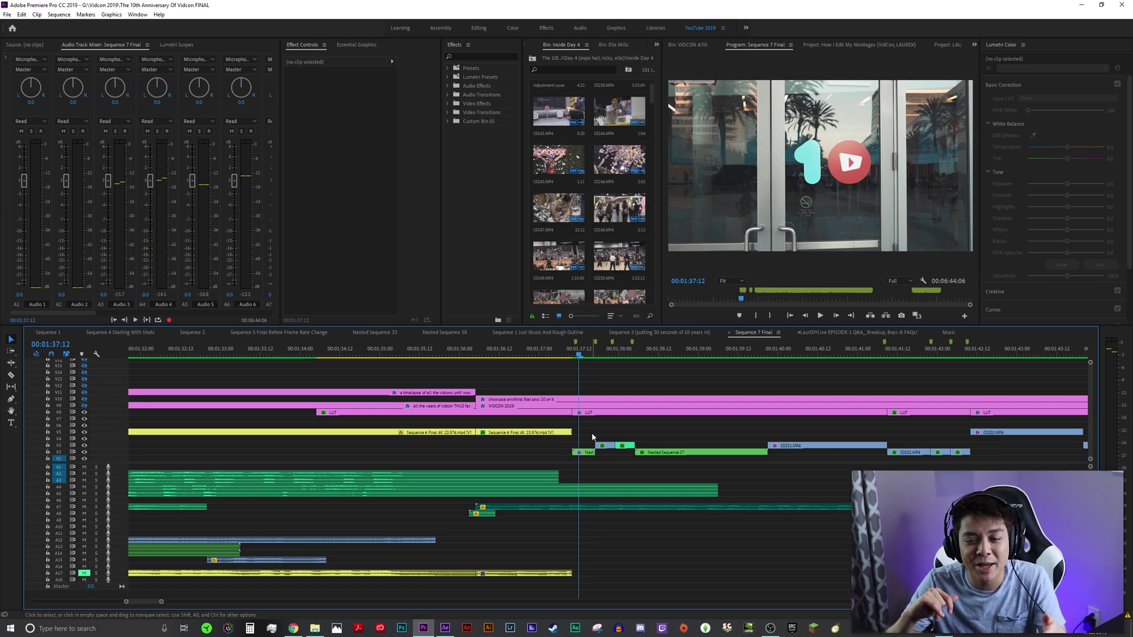
pyautogui.click(588, 432)
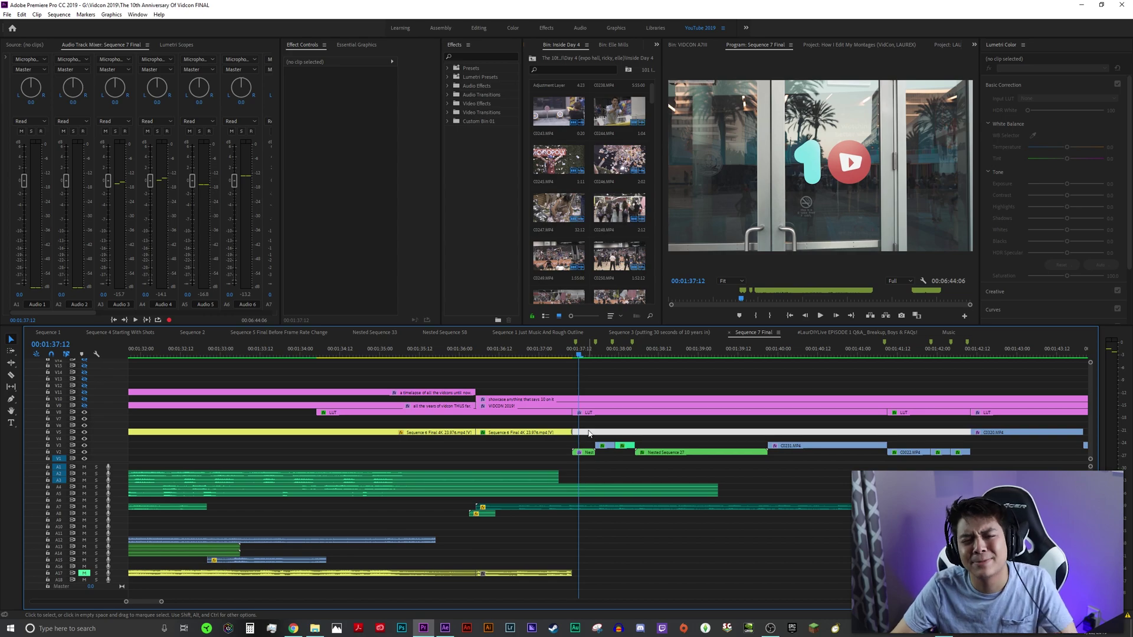
pyautogui.click(588, 428)
pyautogui.click(584, 429)
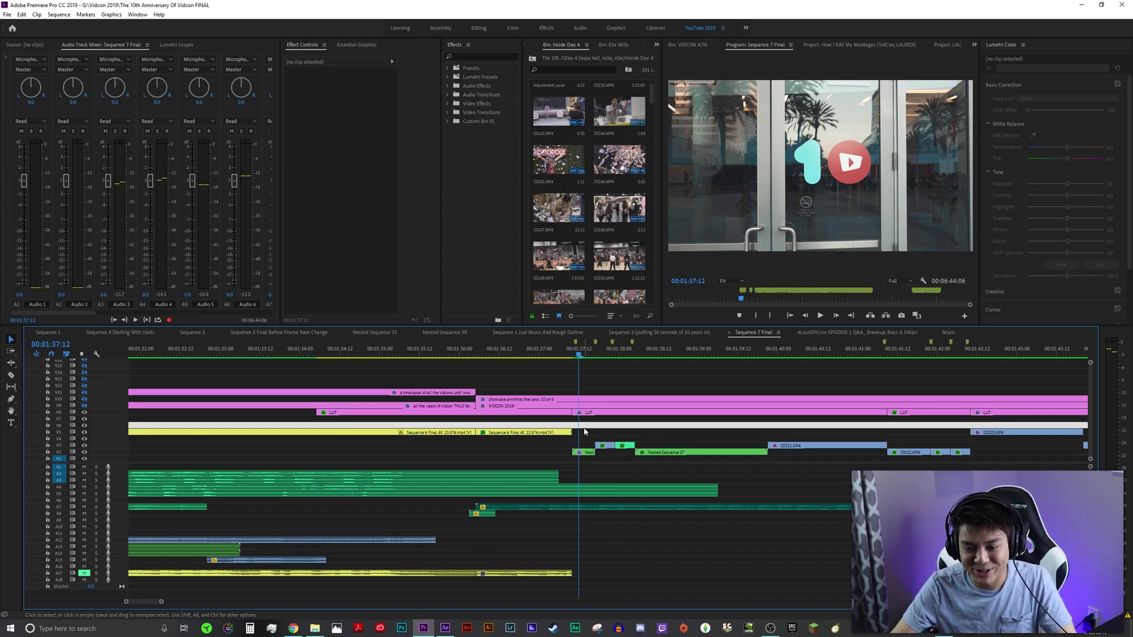
pyautogui.press('Delete')
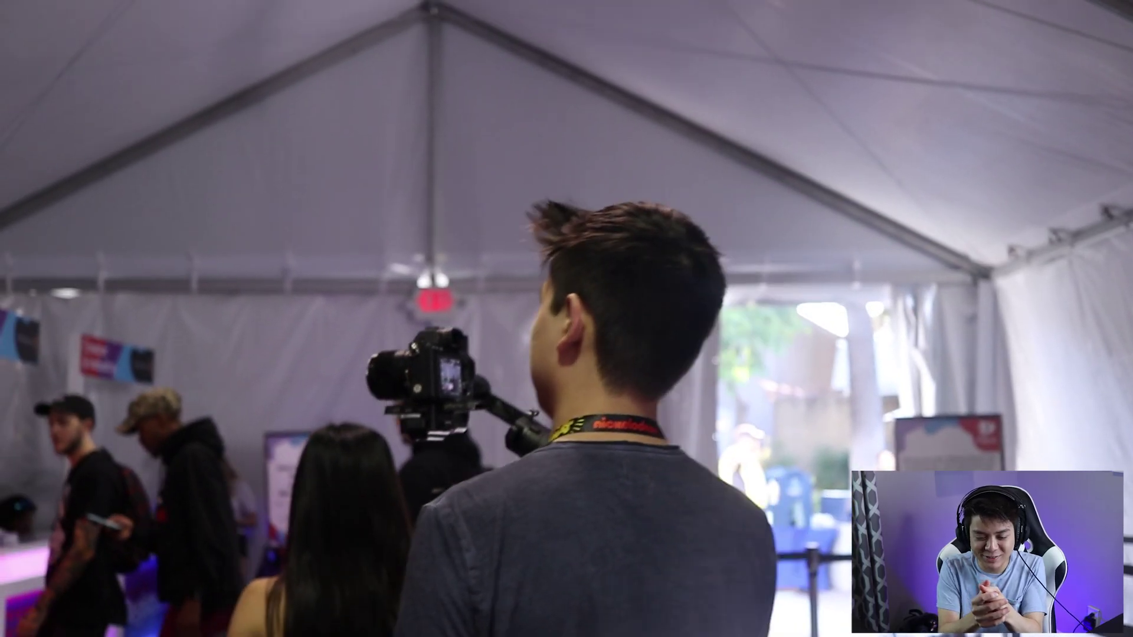
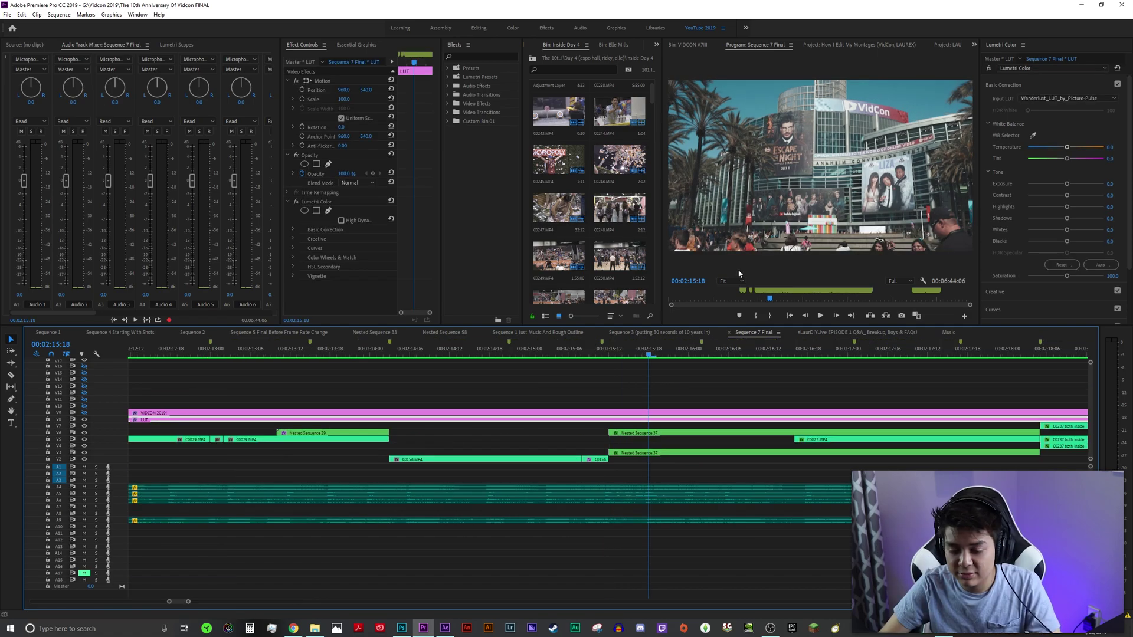
# Examine how the LUT layer spans the VidCon 2019 clips around the convention center shot
pyautogui.click(718, 378)
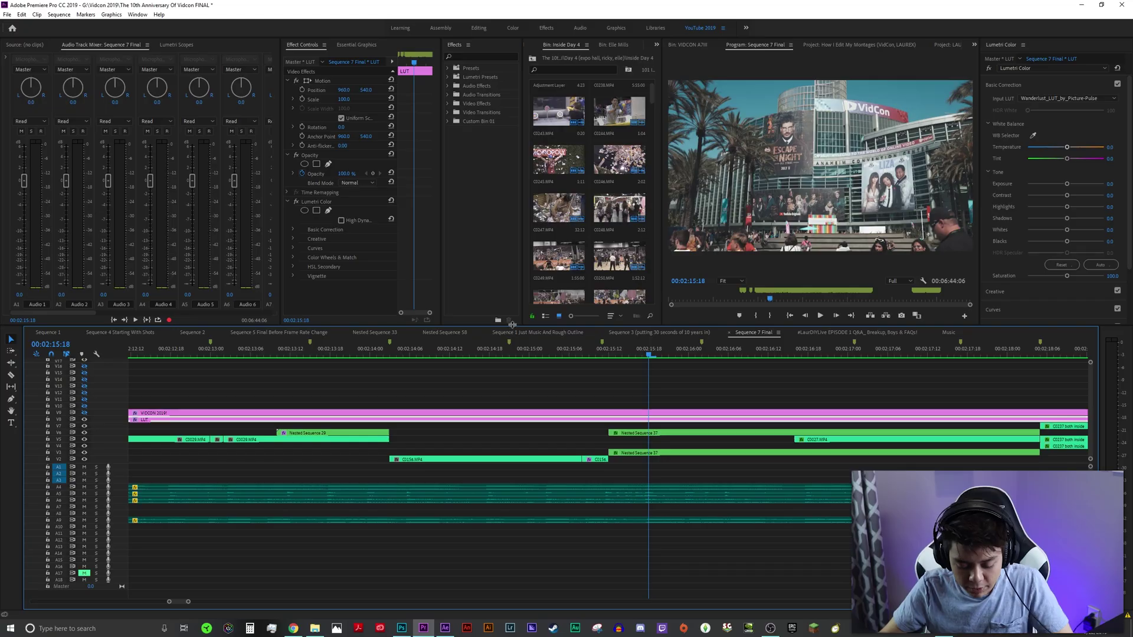
pyautogui.scroll(-4, 556, 336)
pyautogui.scroll(-8, 556, 338)
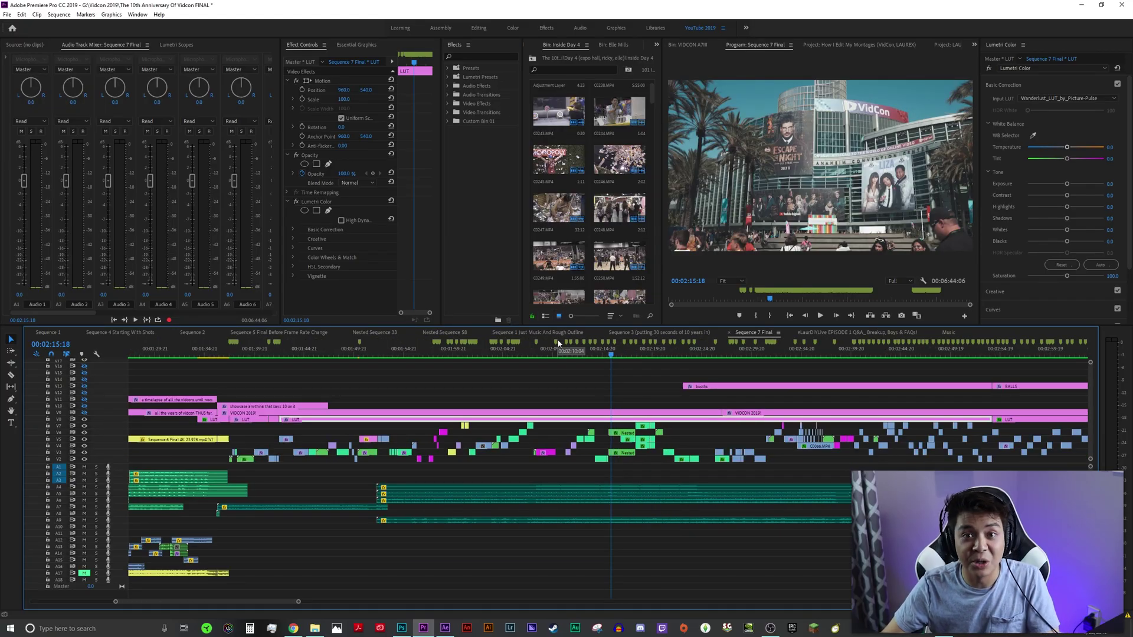
pyautogui.click(624, 357)
pyautogui.scroll(10, 374, 429)
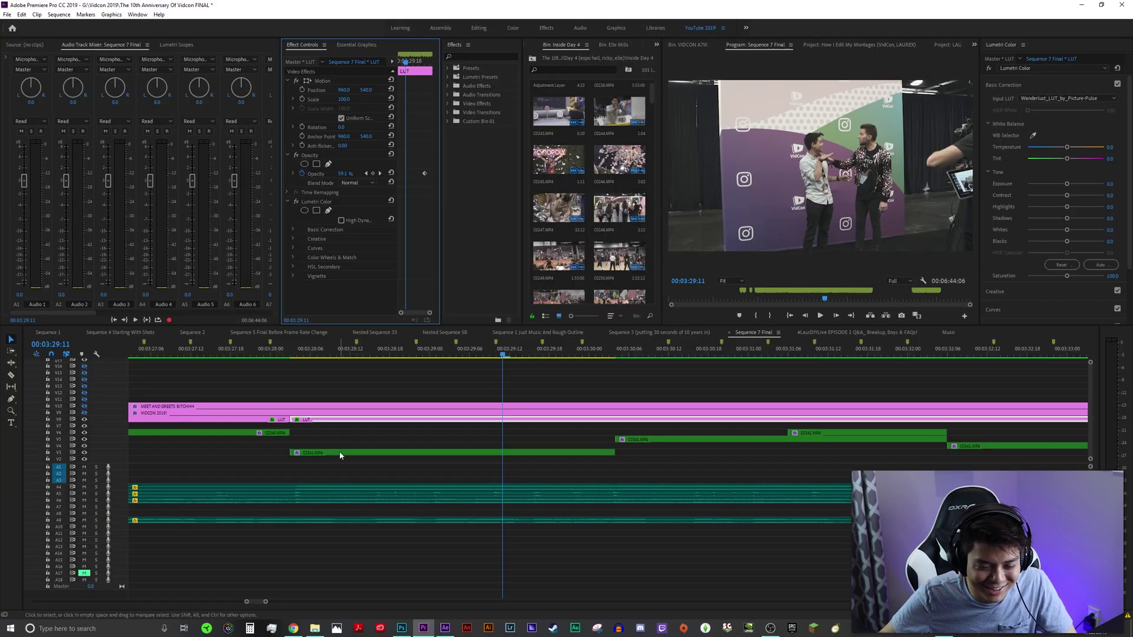
# Select the LUT layer over the meet-and-greet clips and step through the footage beneath it frame by frame
pyautogui.click(306, 453)
pyautogui.click(307, 420)
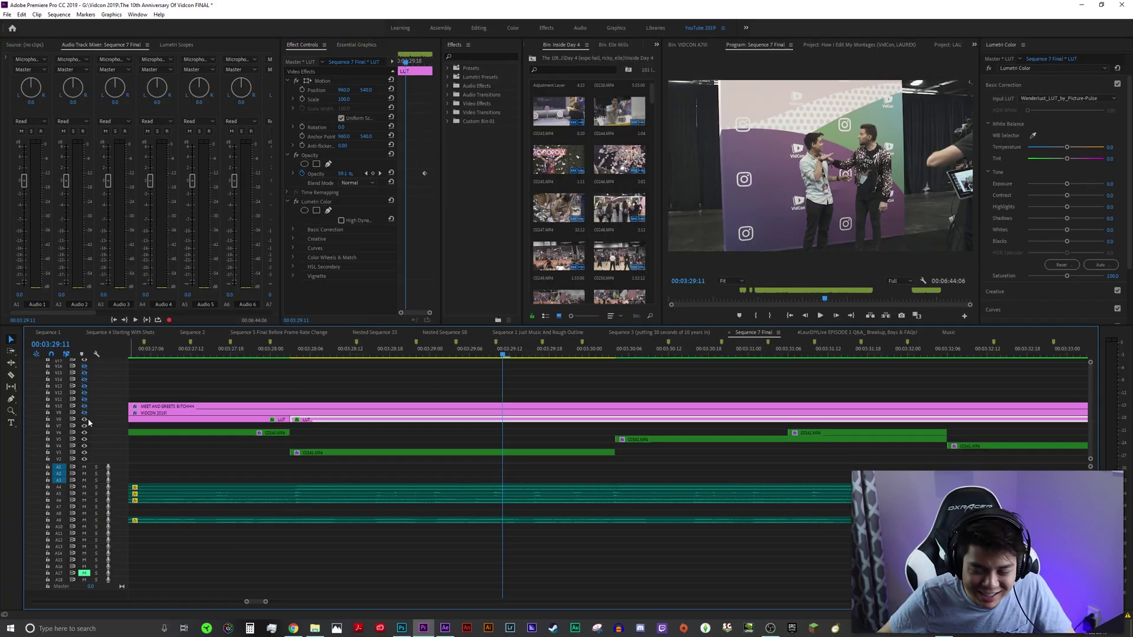
pyautogui.click(389, 349)
pyautogui.press('Right')
pyautogui.press('Right')
pyautogui.press('d')
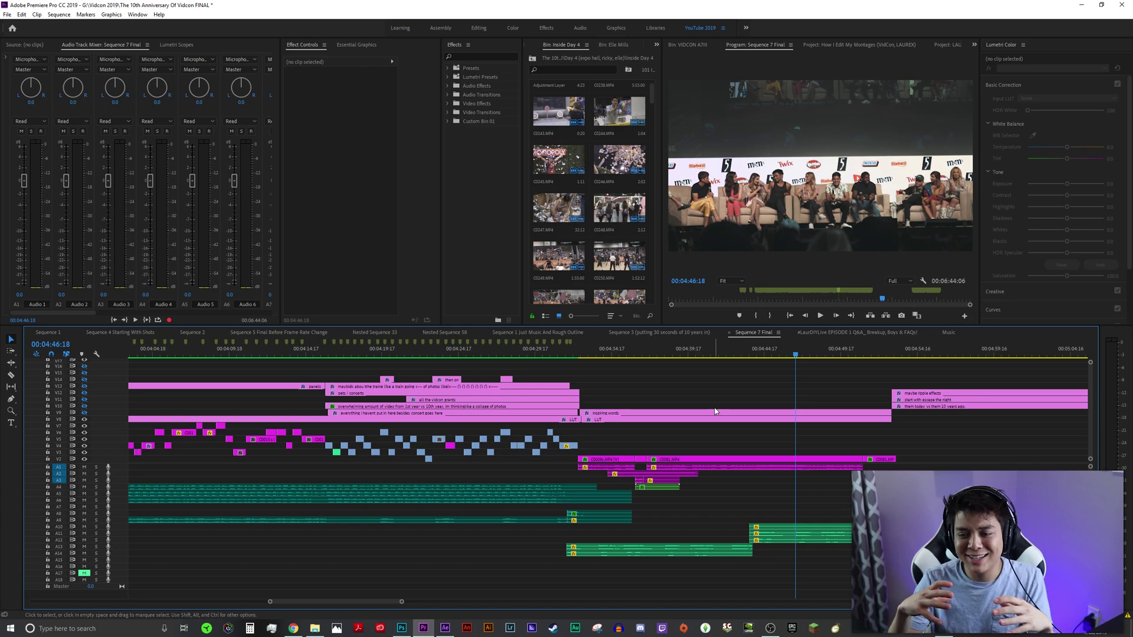
# Jump to the second clip in the inspiring words section of Sequence 7 Final
pyautogui.click(656, 349)
pyautogui.click(734, 446)
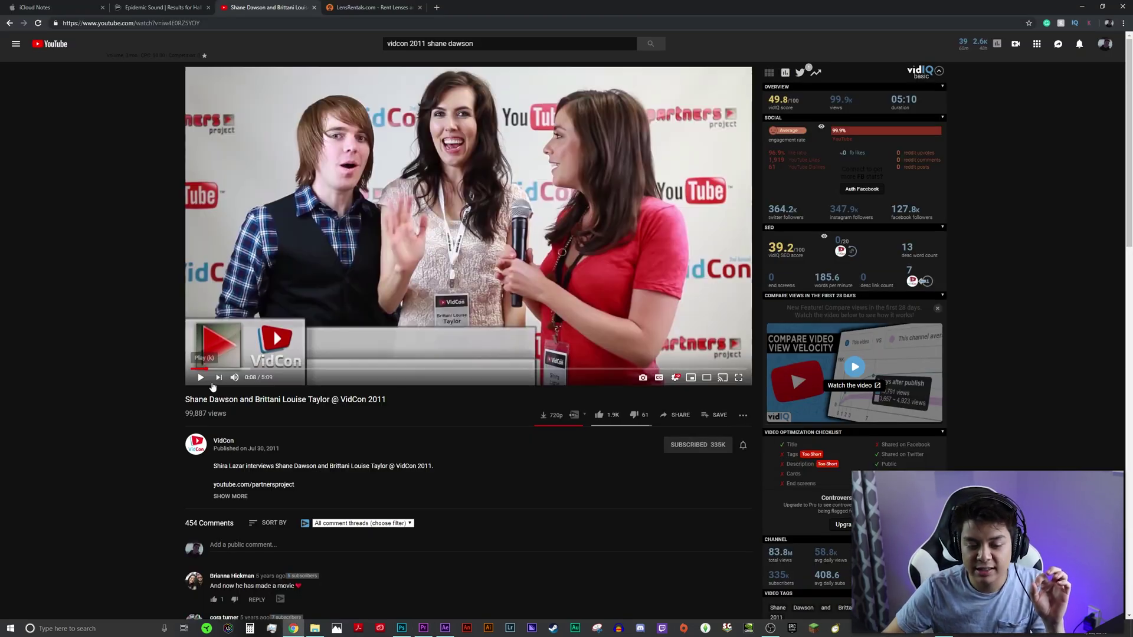
# Open the transcript of the VidCon 2011 interview video and look through its lines
pyautogui.click(445, 466)
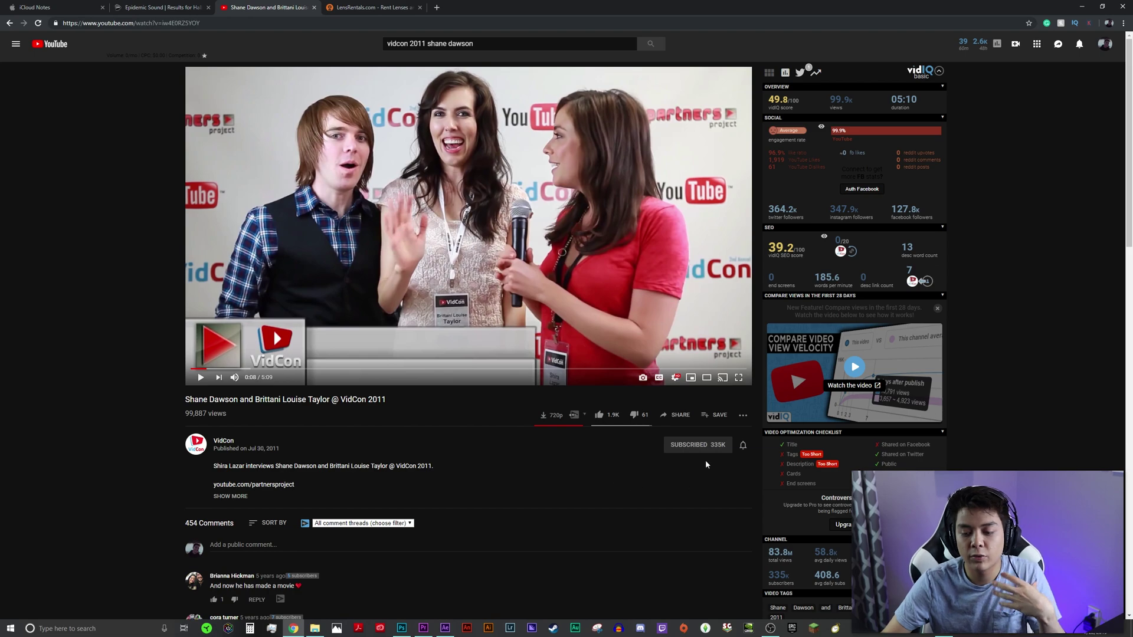
pyautogui.click(744, 418)
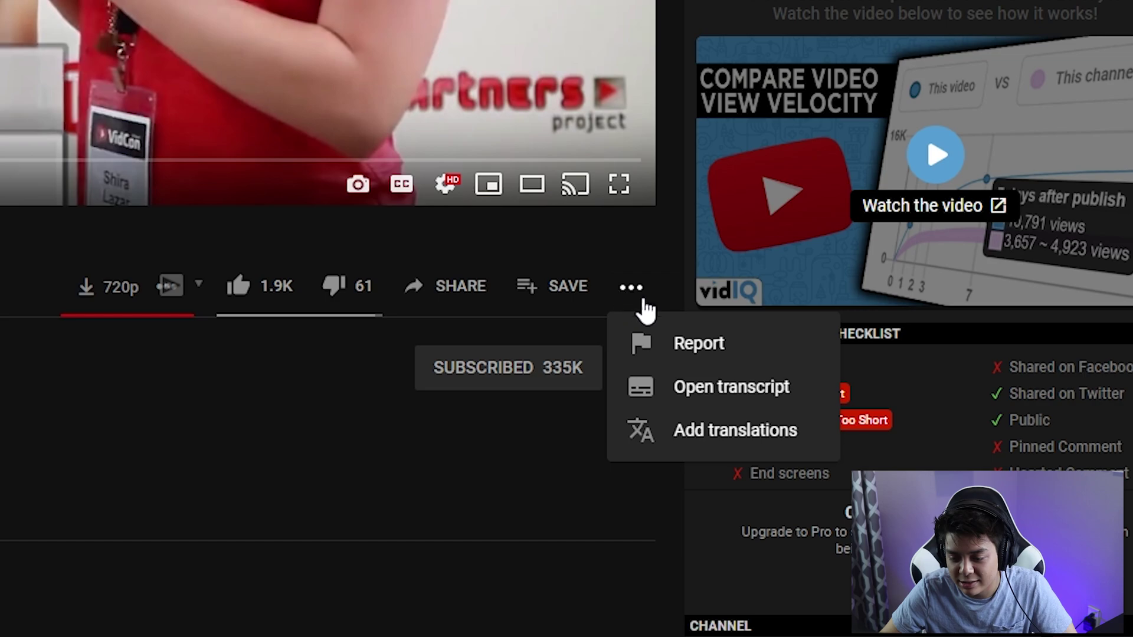
pyautogui.click(765, 453)
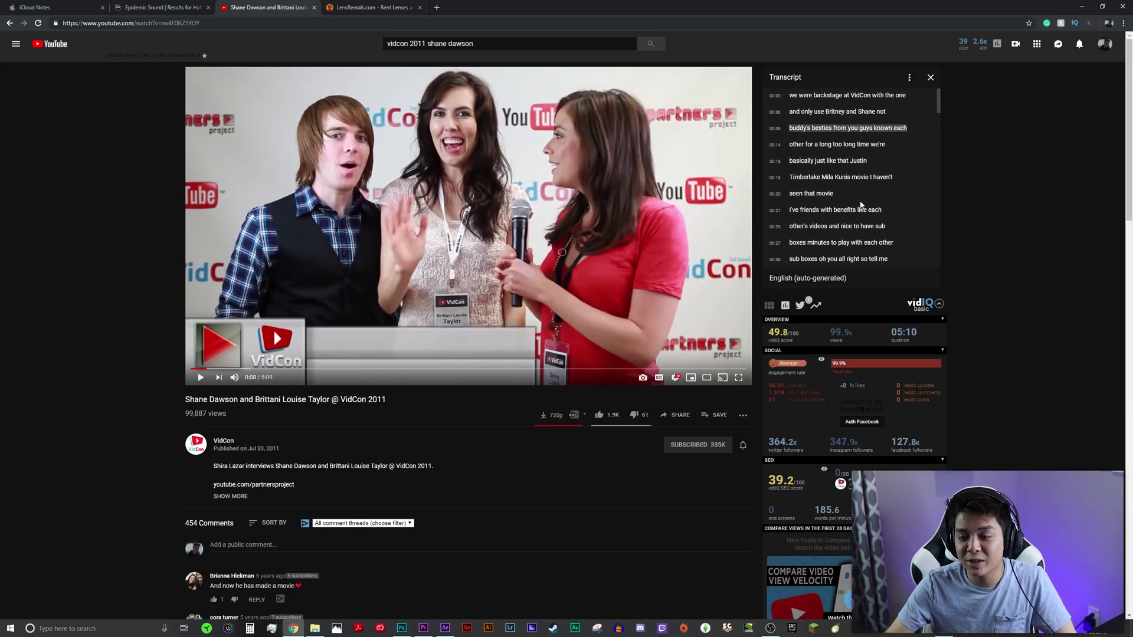
pyautogui.scroll(-15, 855, 161)
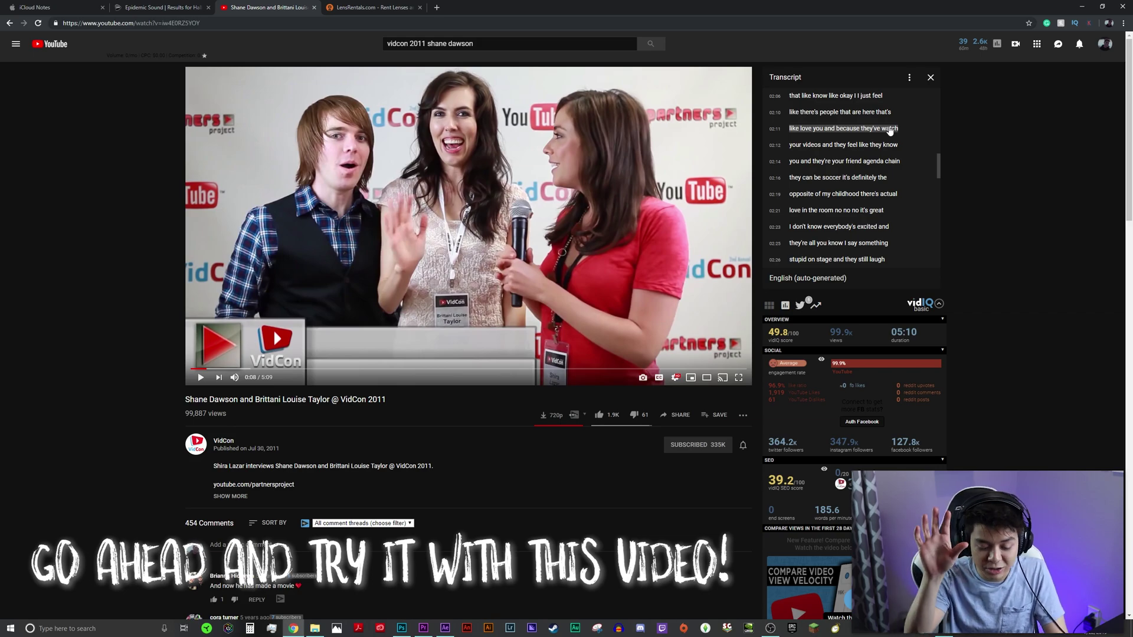
# Search the transcript for "fun", jump to the line "yeah you were funny I was laughing" and play the video from there
pyautogui.hotkey('ctrl', 'f')
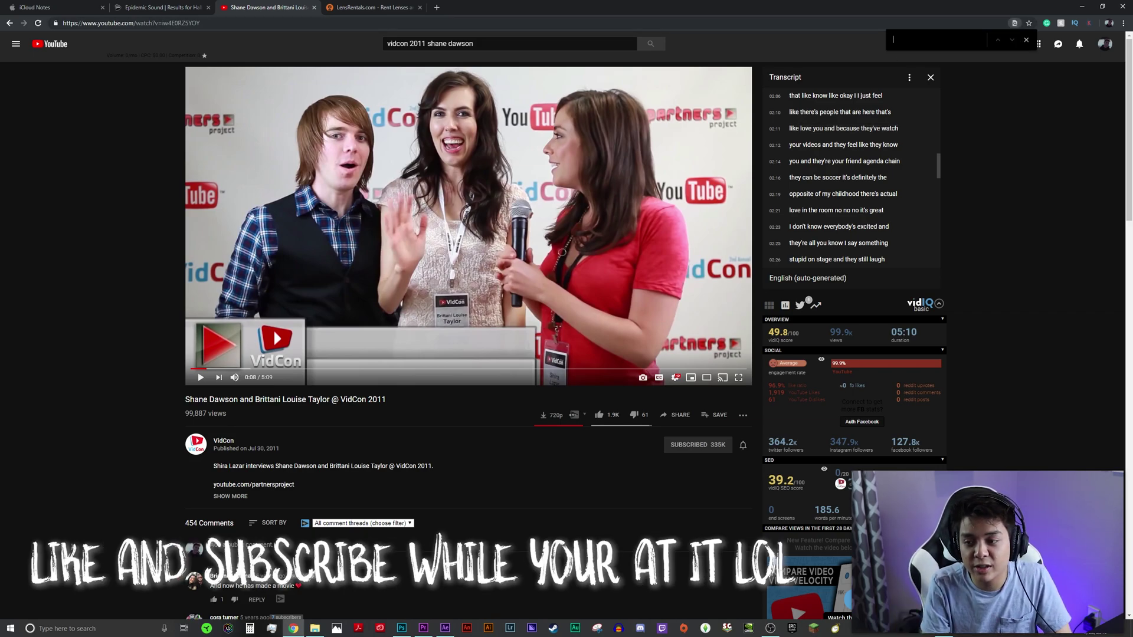
pyautogui.write('fun')
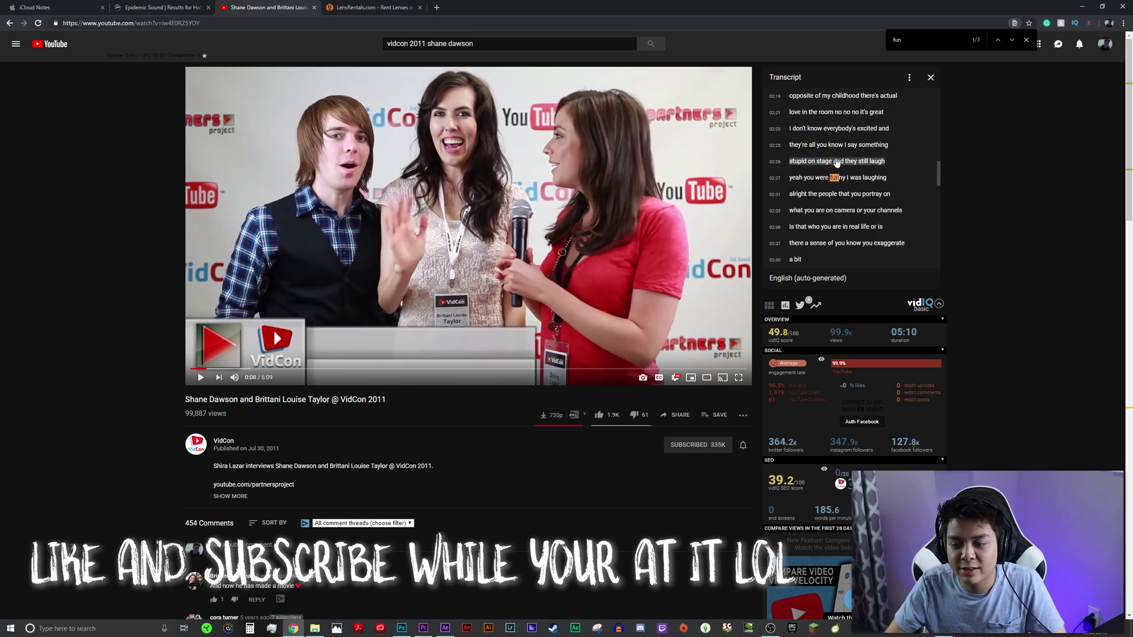
pyautogui.click(850, 178)
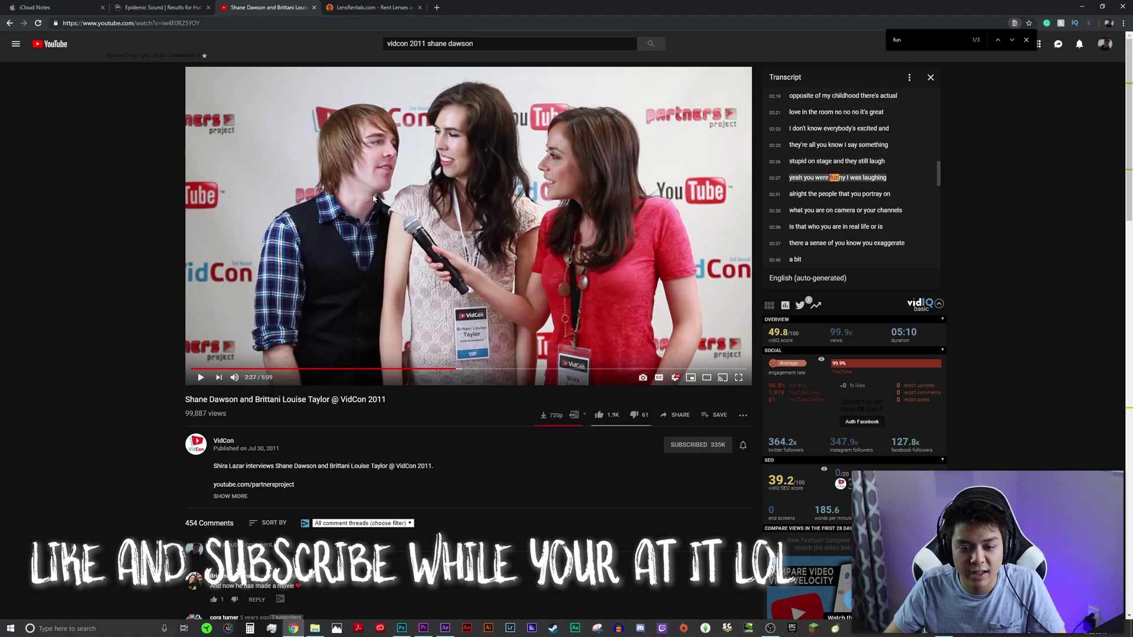
pyautogui.click(377, 197)
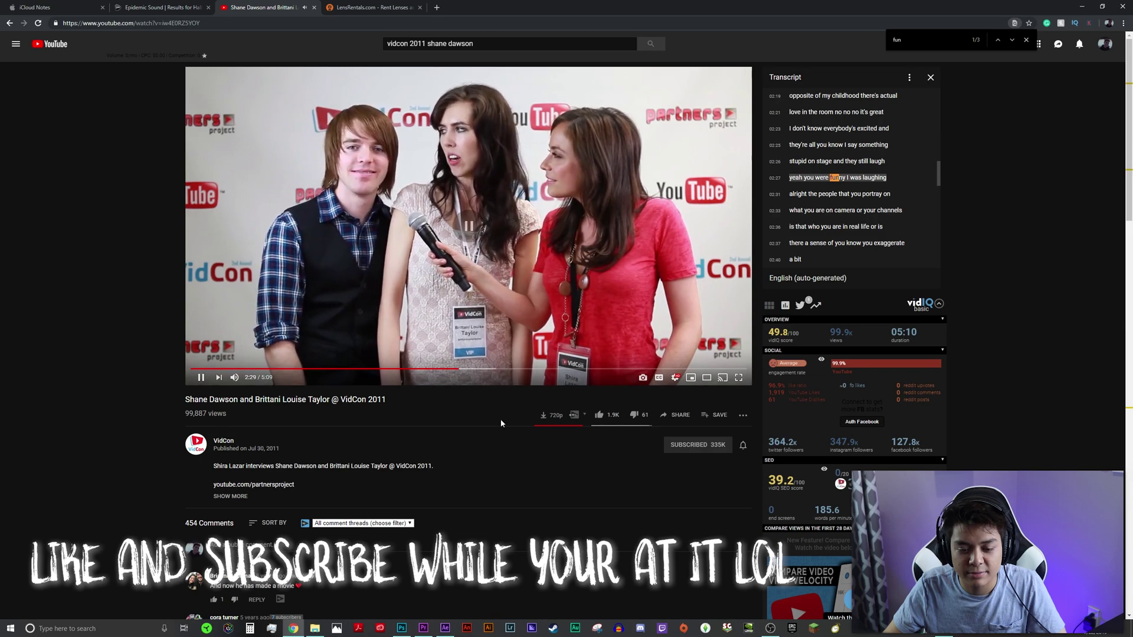
pyautogui.click(521, 236)
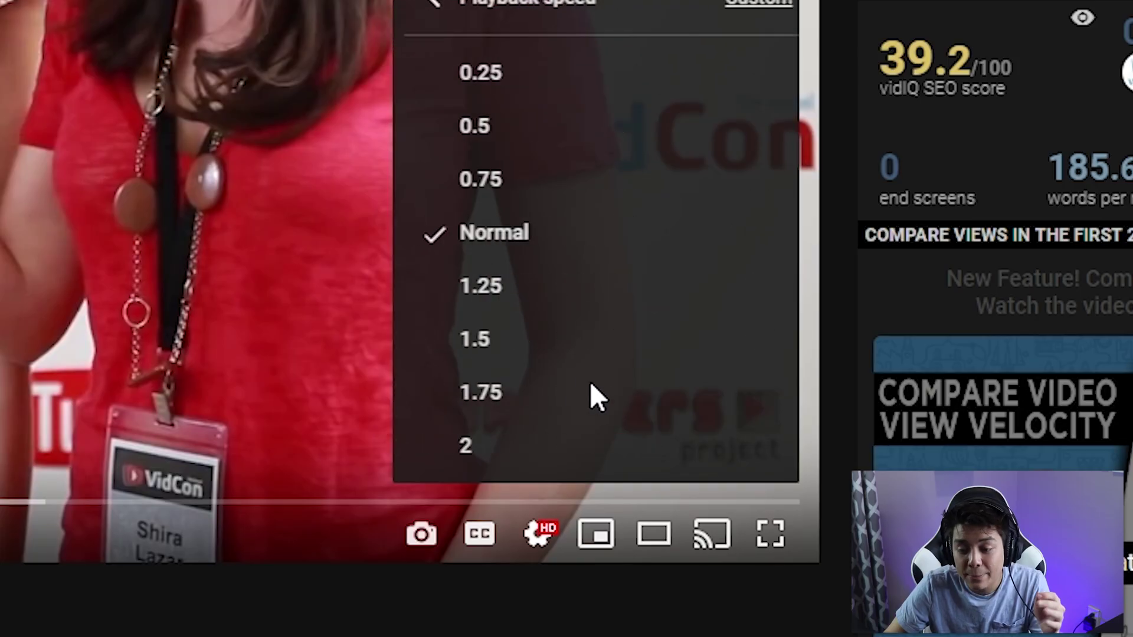
# Set the interview video's playback speed to 2 and open its transcript again
pyautogui.click(561, 455)
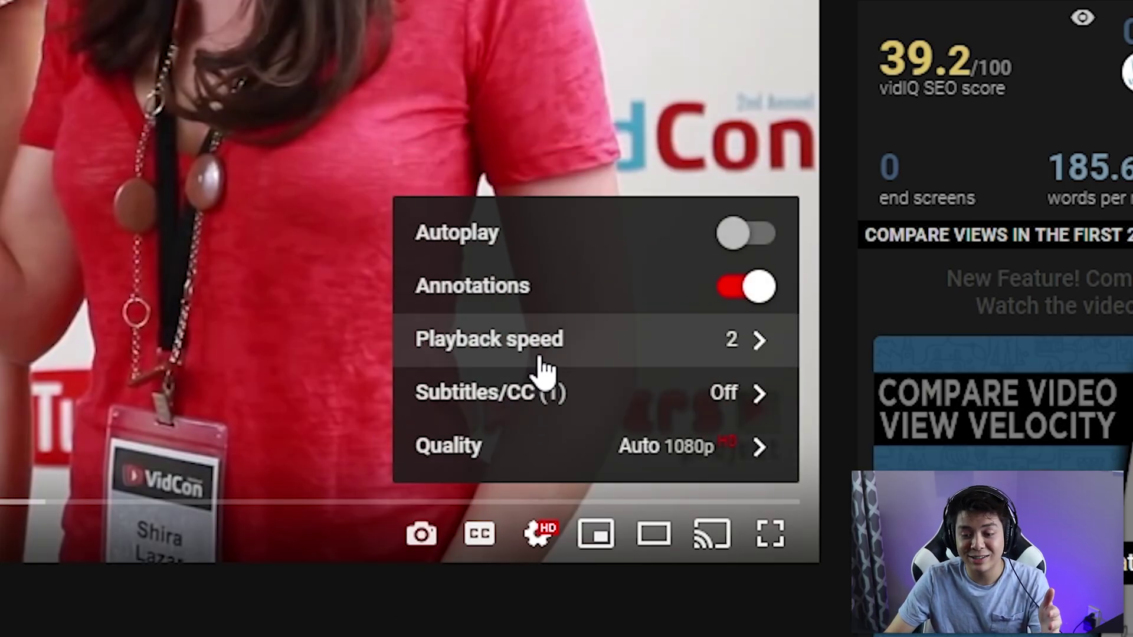
pyautogui.click(540, 359)
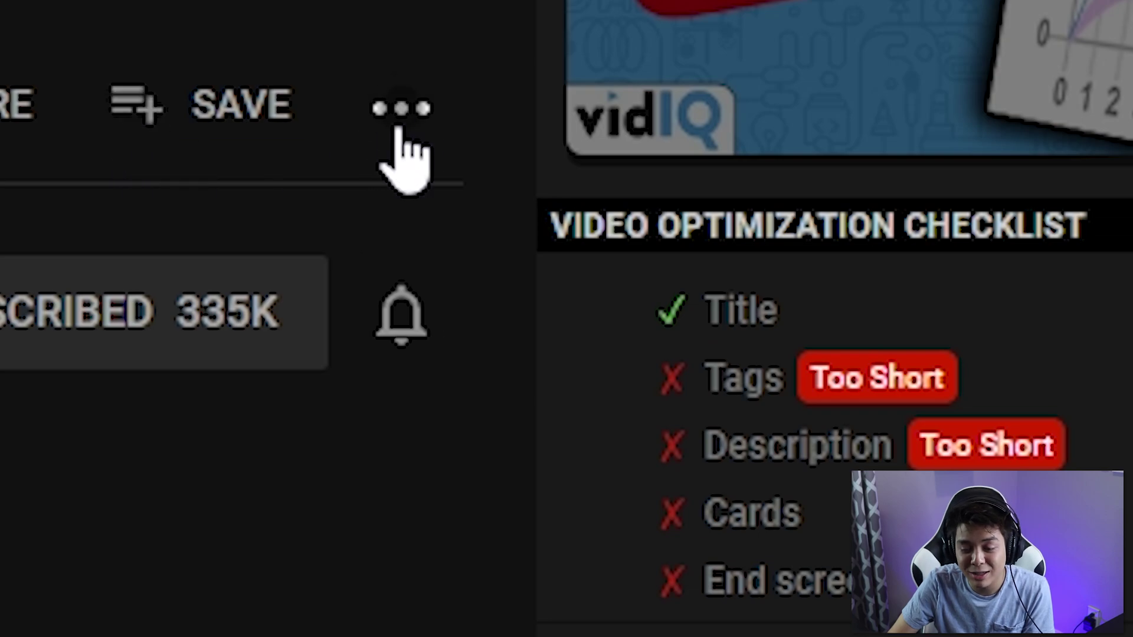
pyautogui.click(399, 125)
pyautogui.click(497, 386)
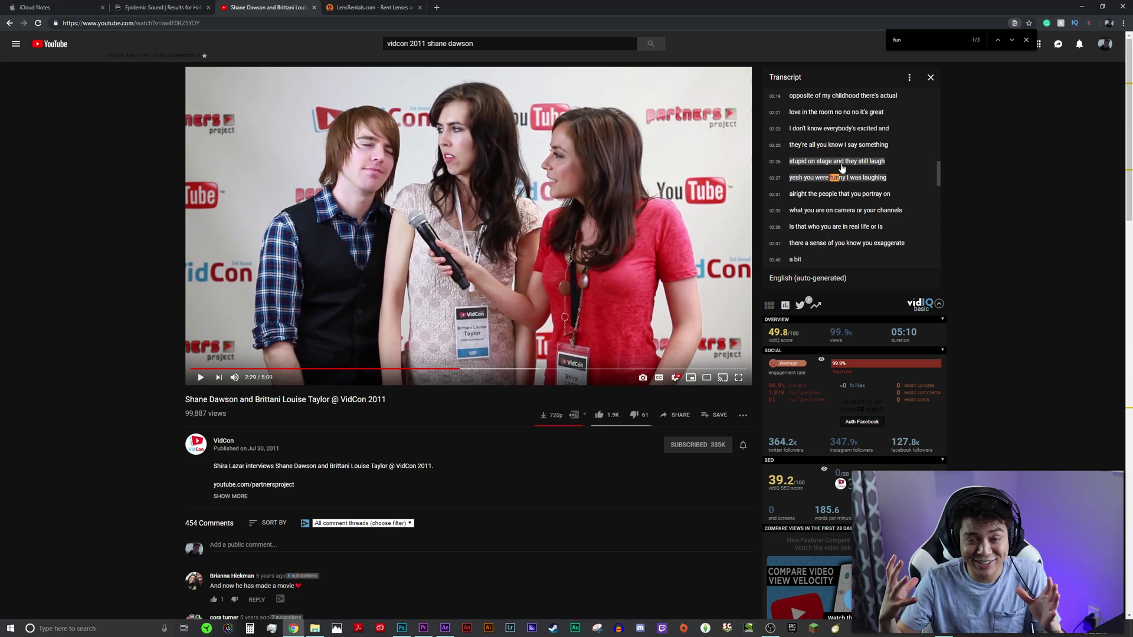
# Close the transcript search, switch back to Premiere Pro and view the whole Sequence 7 Final timeline
pyautogui.click(1025, 40)
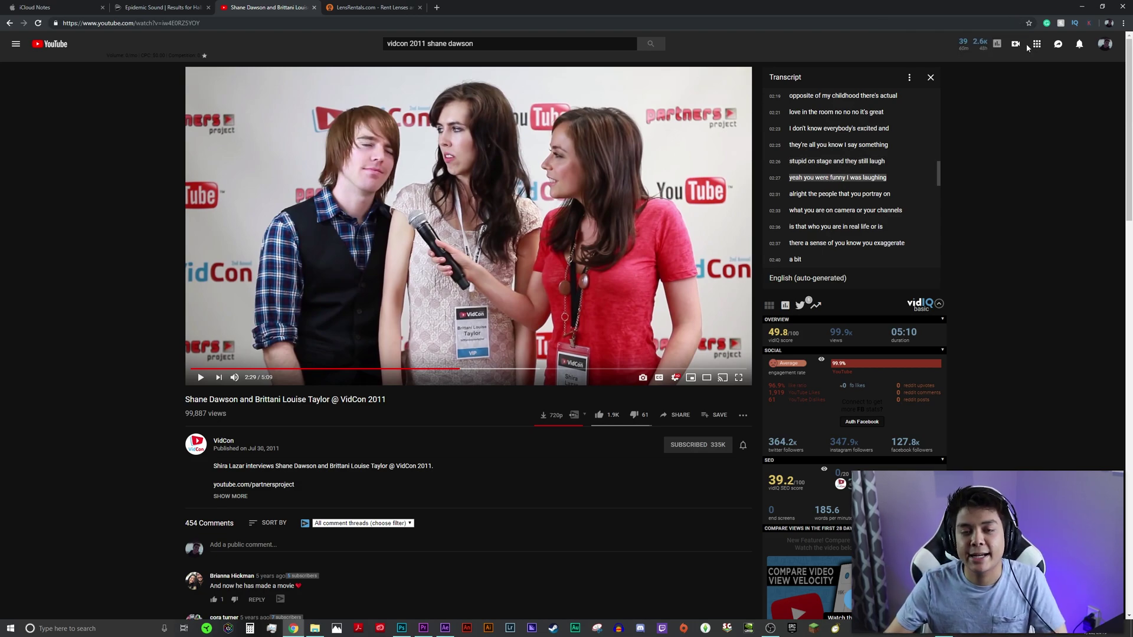
pyautogui.click(1081, 7)
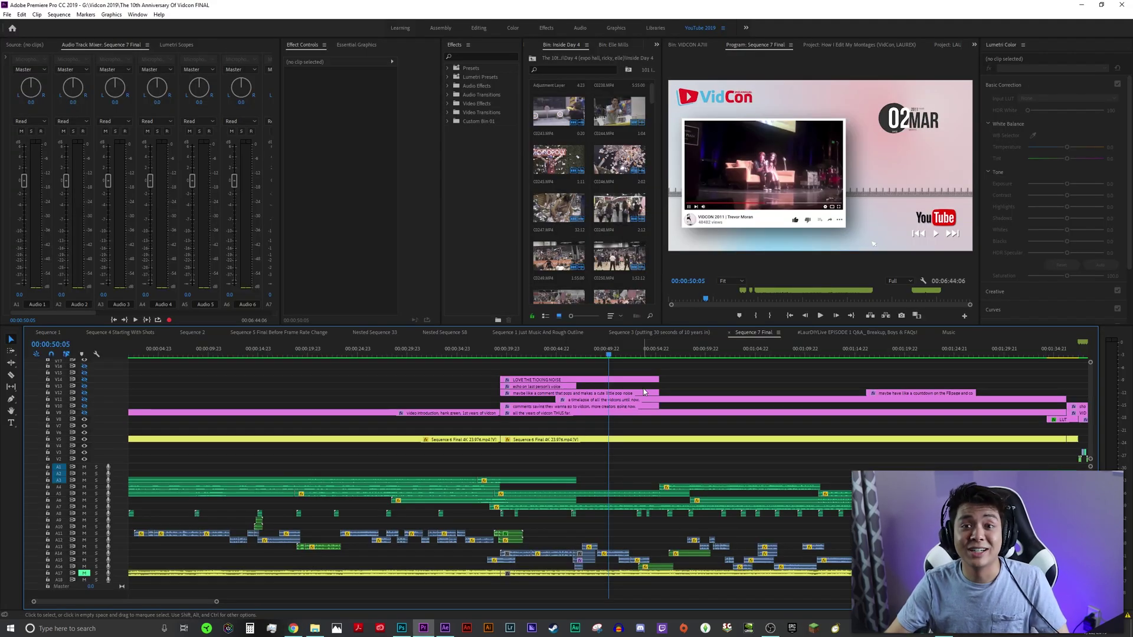
pyautogui.press('\\')
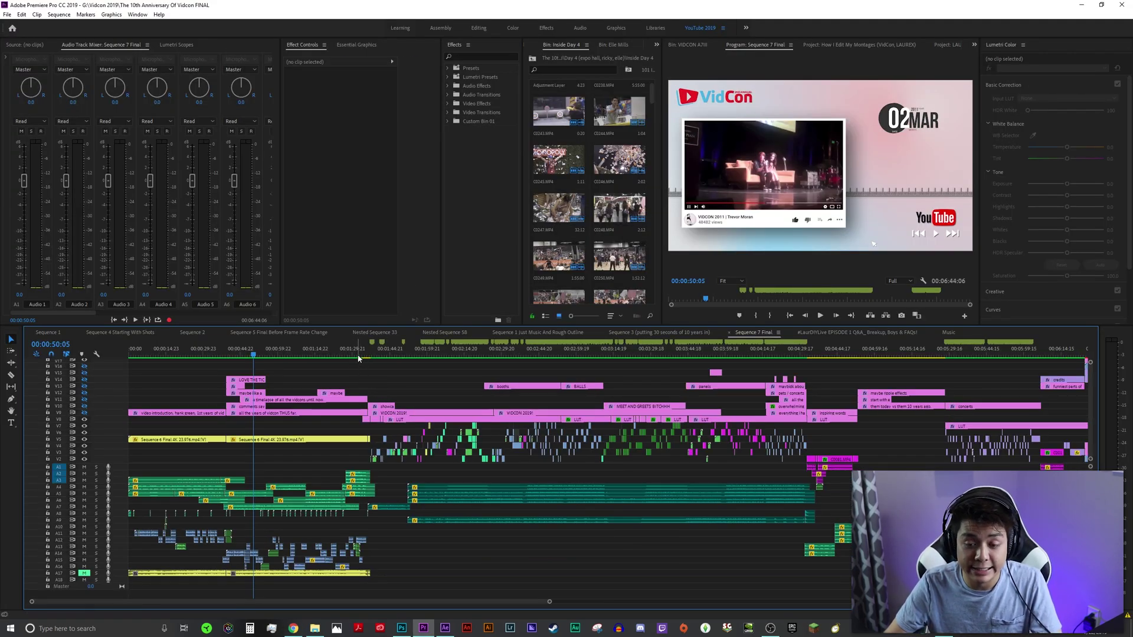
pyautogui.moveTo(652, 409); pyautogui.dragTo(641, 408)
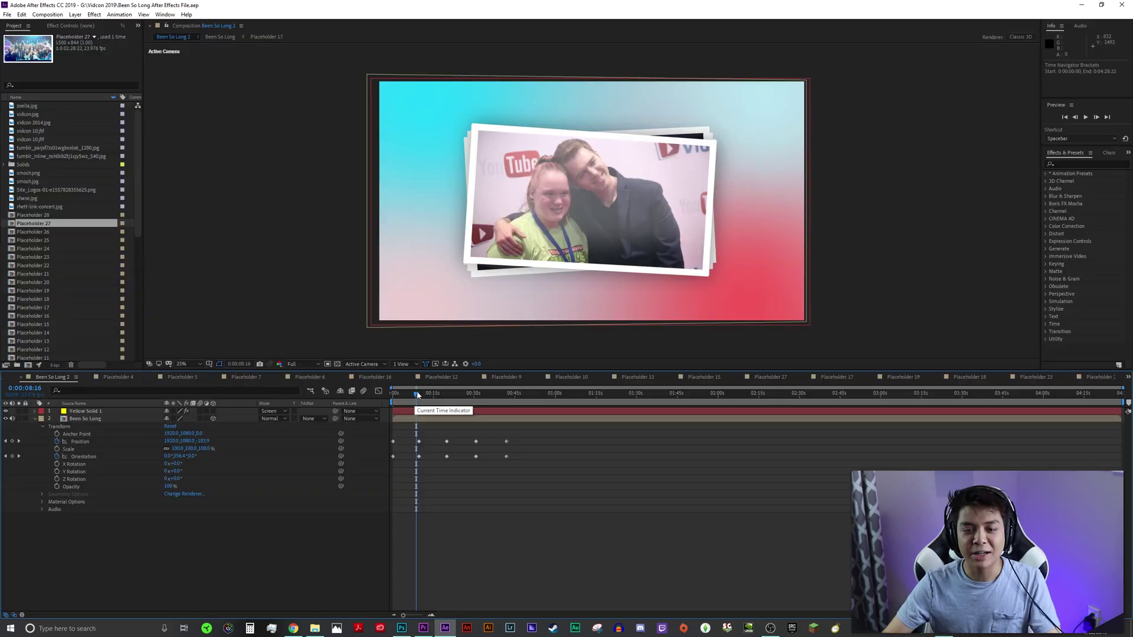
# Examine the transform keyframes of the Placeholder 10 photo layer in the Been So Long composition
pyautogui.press('k')
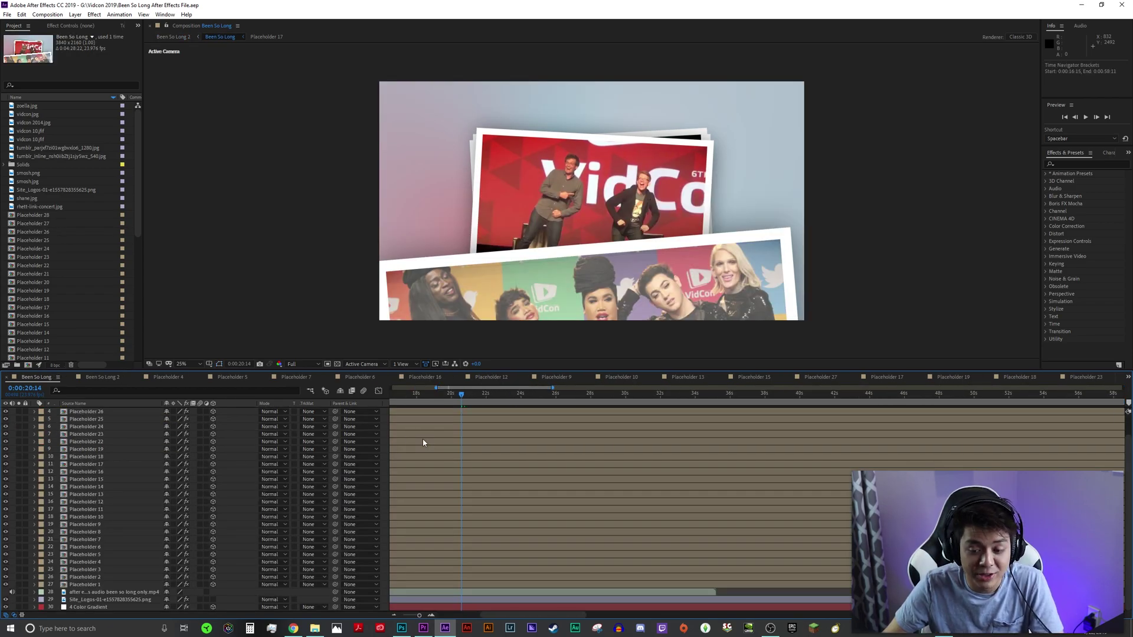
pyautogui.press('-')
pyautogui.press('-')
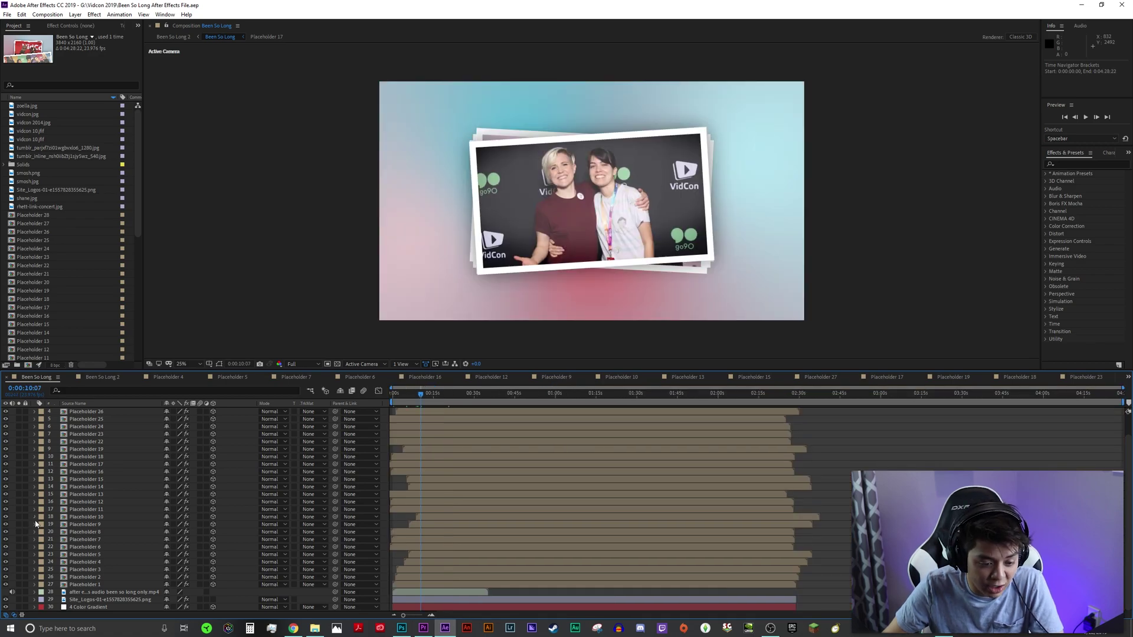
pyautogui.click(35, 519)
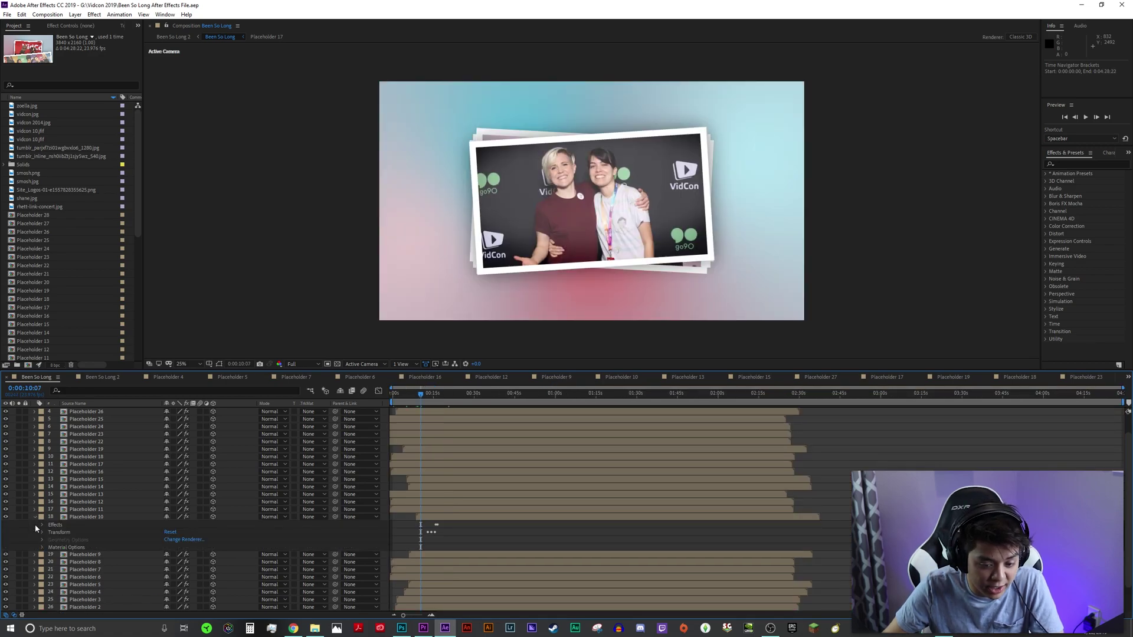
pyautogui.click(42, 532)
pyautogui.press('=')
pyautogui.press('=')
pyautogui.press('=')
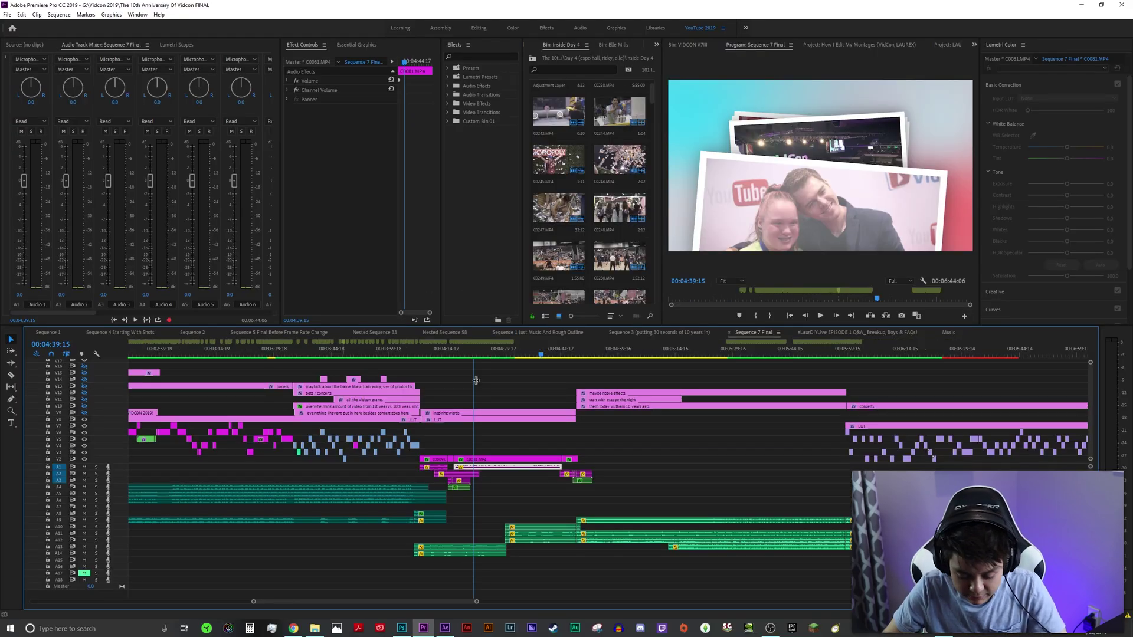
# Examine the start of Sequence 7 Final, with its video introduction note and layered audio clips
pyautogui.press('\\')
pyautogui.press('Home')
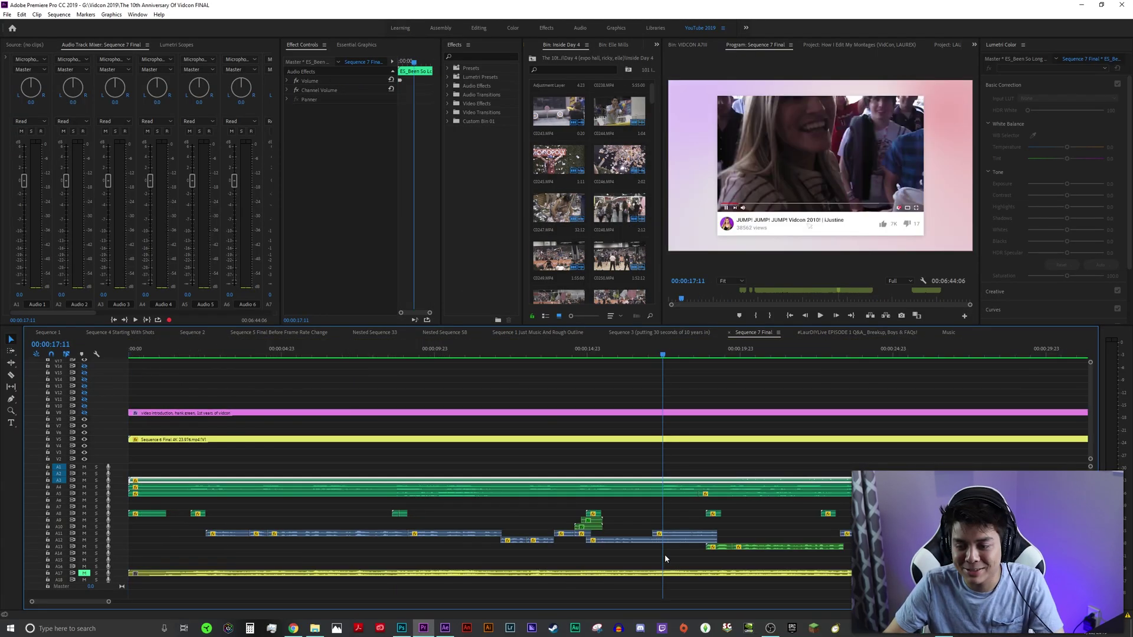
pyautogui.press('-')
pyautogui.press('-')
pyautogui.press('-')
pyautogui.press('=')
pyautogui.press('=')
pyautogui.press('=')
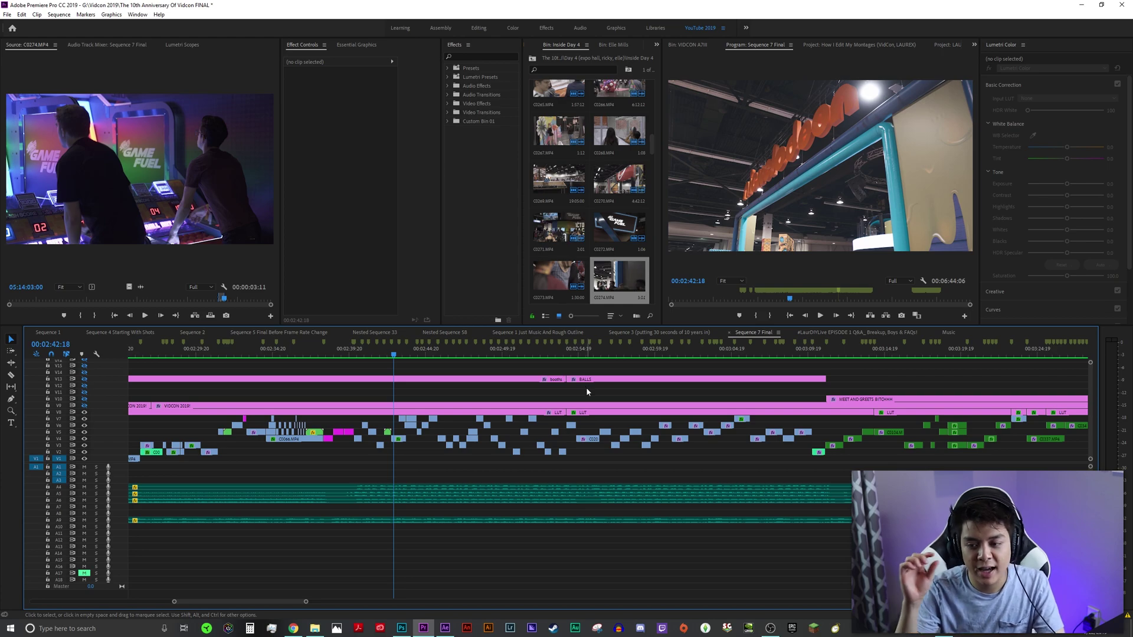
# Save the project, open Sequence 4 Starting With Shots and play the part shortly before the "them today vs them 10 years ago" note
pyautogui.hotkey('ctrl', 's')
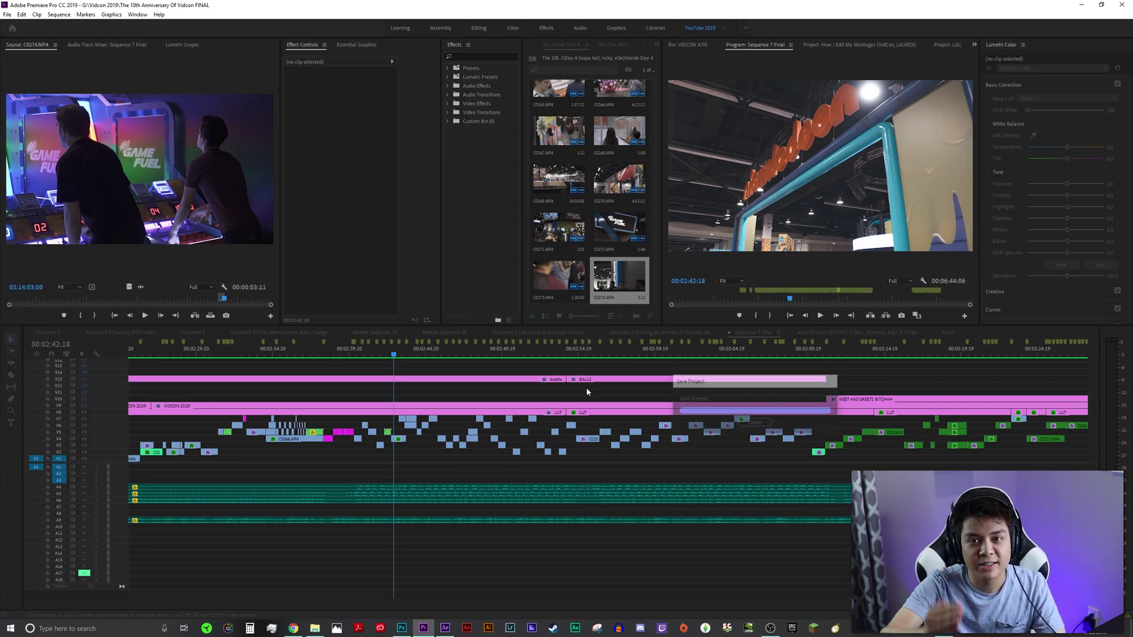
pyautogui.click(142, 333)
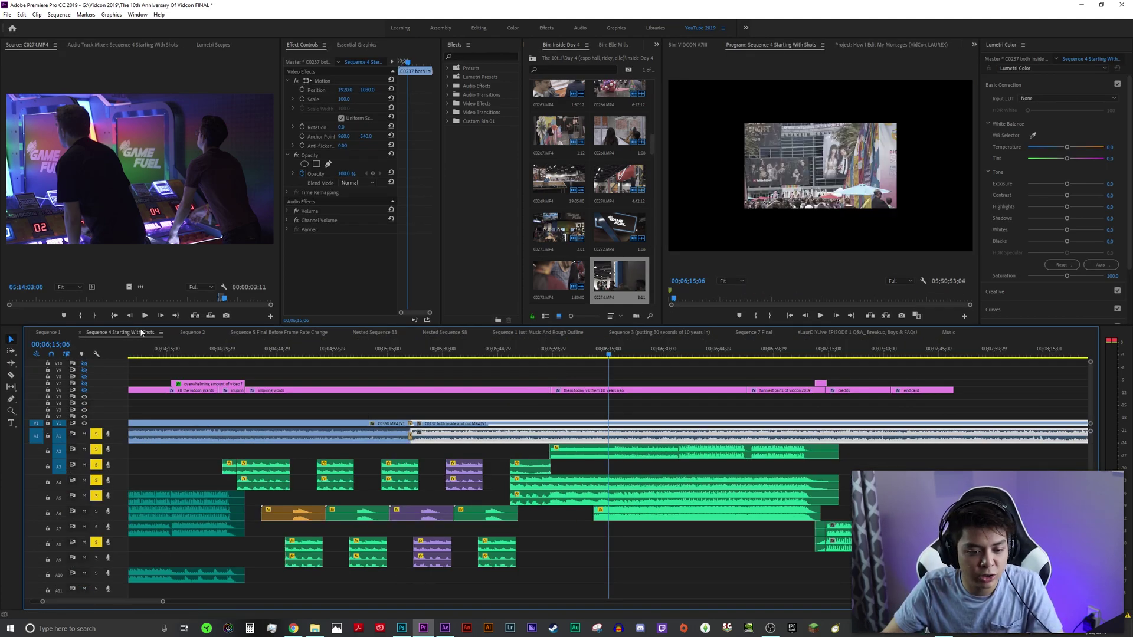
pyautogui.click(712, 351)
pyautogui.press('=')
pyautogui.press('=')
pyautogui.press('space')
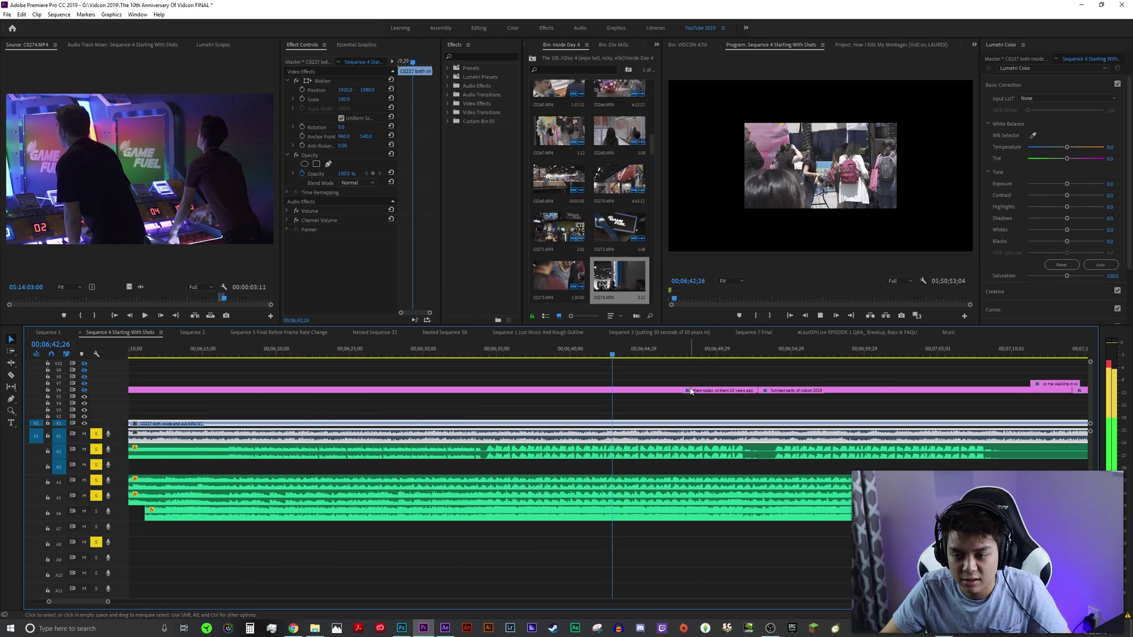
pyautogui.press('space')
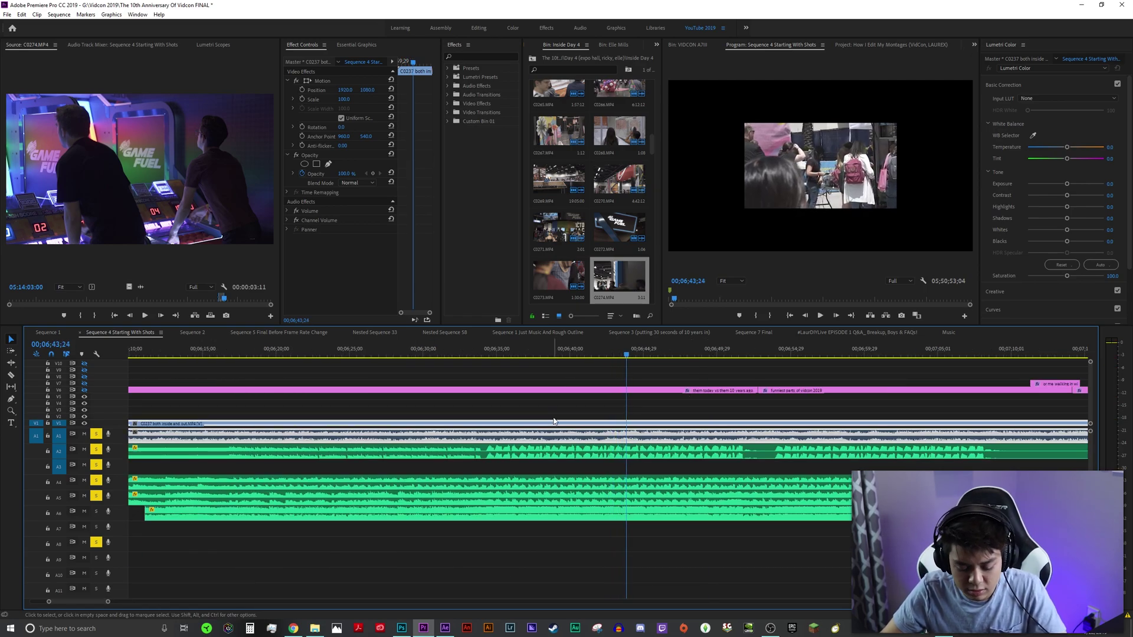
# Delete the C0237 footage clip and its audio from Sequence 4 Starting With Shots
pyautogui.press('Down')
pyautogui.press('Delete')
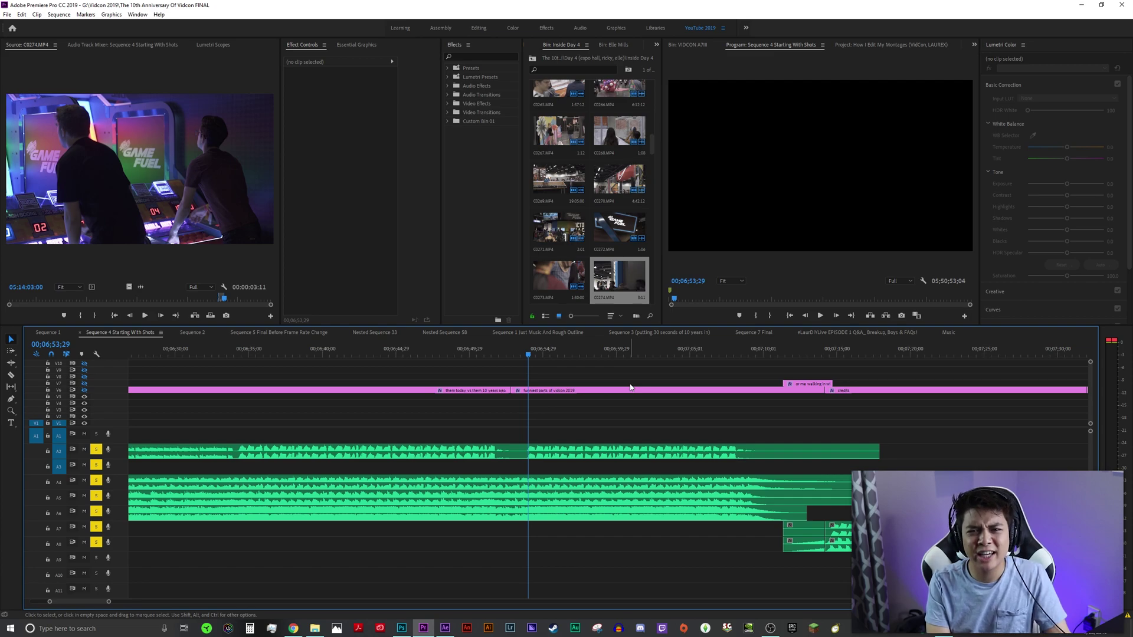
# Play the music from 00;06;53;26 under the "funniest parts of vidcon 2019" note and add a sequence marker on each beat
pyautogui.click(542, 452)
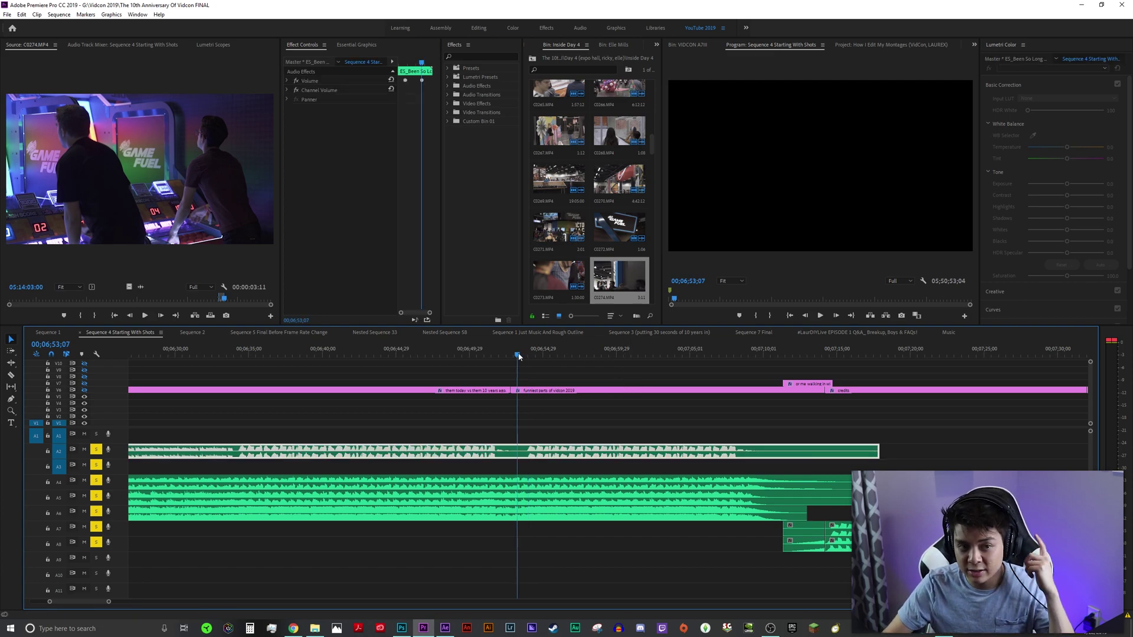
pyautogui.click(526, 348)
pyautogui.click(557, 370)
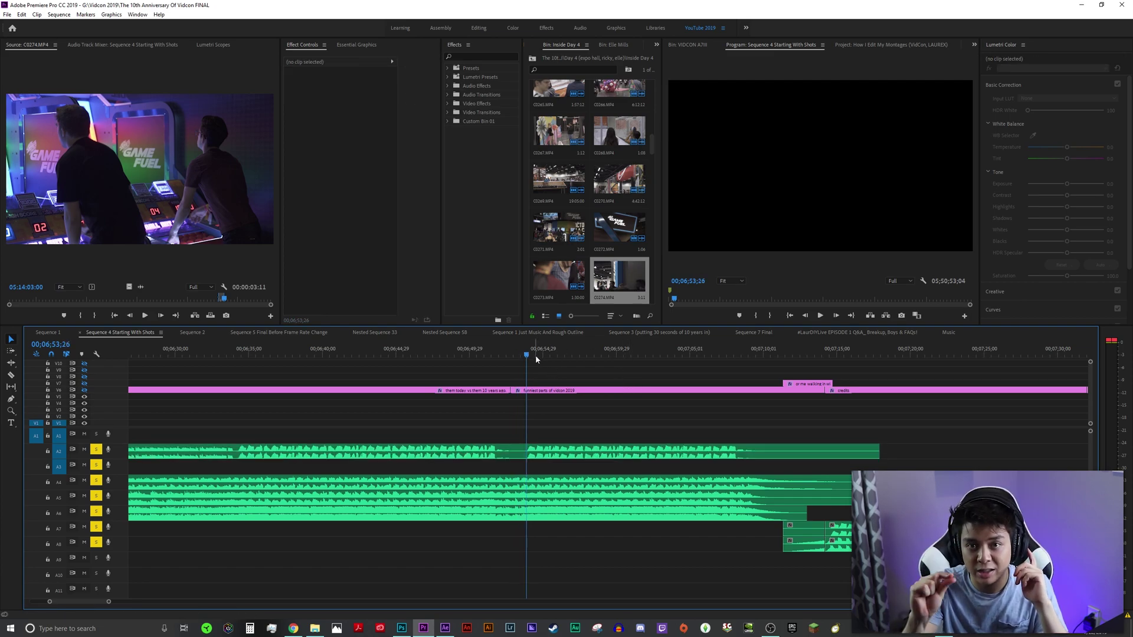
pyautogui.press('space')
pyautogui.press('m')
pyautogui.press('m')
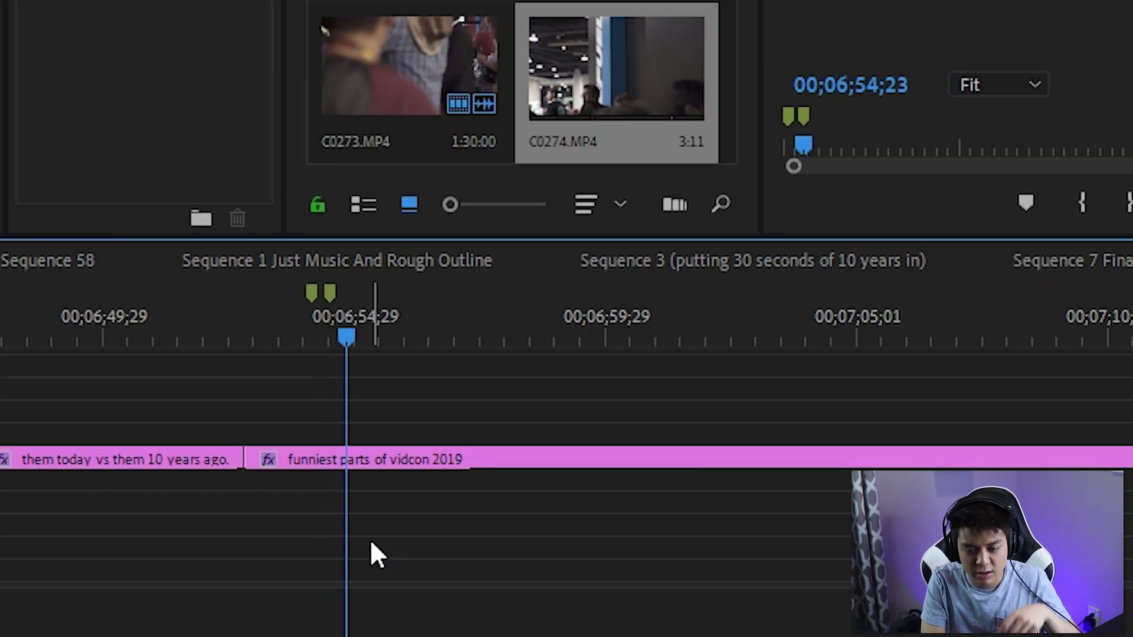
pyautogui.press('m')
pyautogui.press('m')
pyautogui.press('m')
pyautogui.press('m')
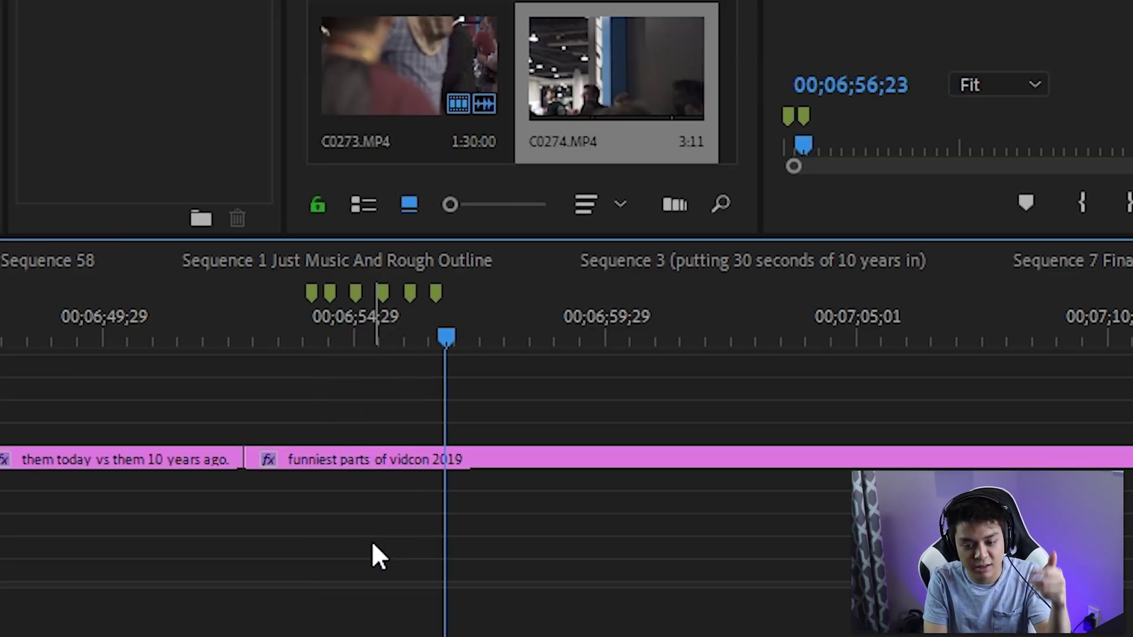
pyautogui.press('m')
pyautogui.press('m')
pyautogui.press('m')
pyautogui.press('m')
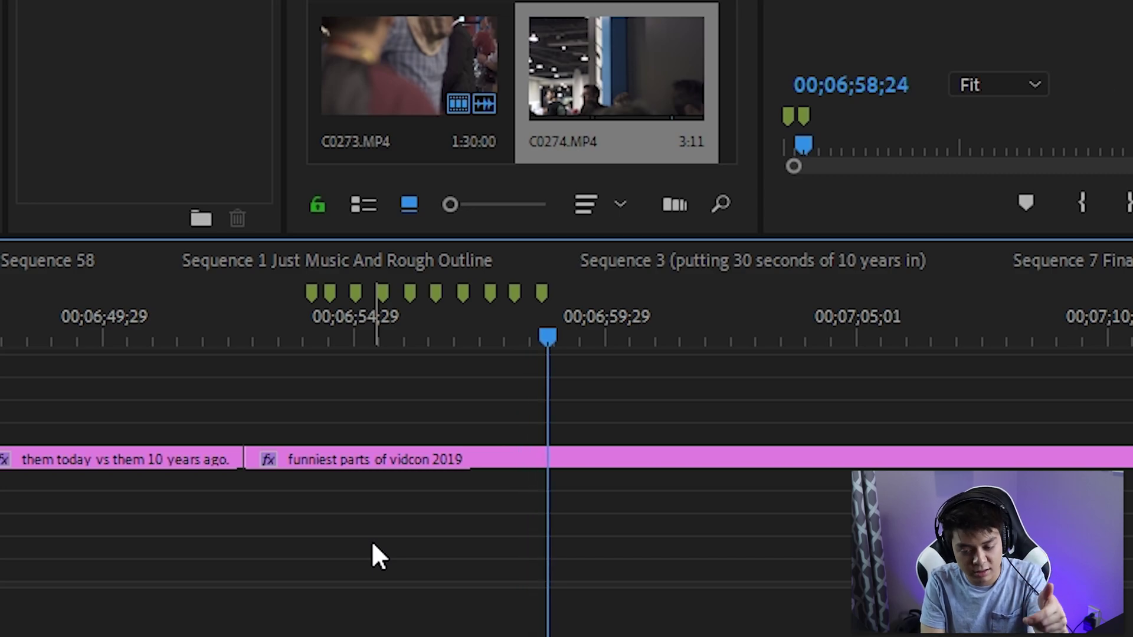
pyautogui.press('m')
pyautogui.press('m')
pyautogui.press('space')
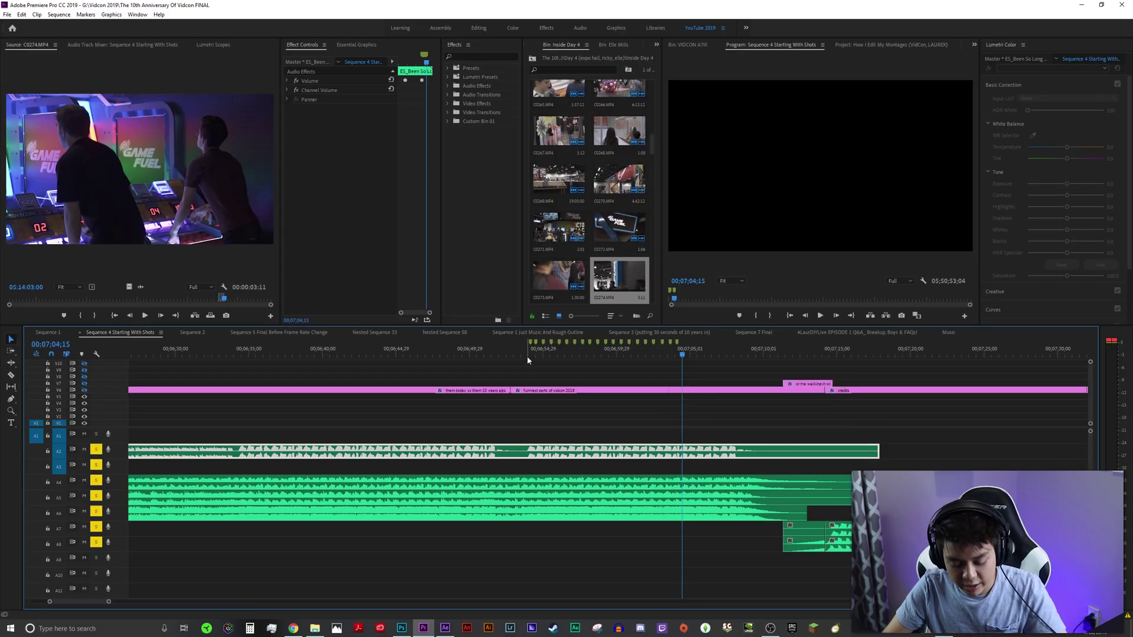
# Play back the music across the first beat markers from about 00;06;54;08 in a closer timeline view
pyautogui.click(308, 357)
pyautogui.press('=')
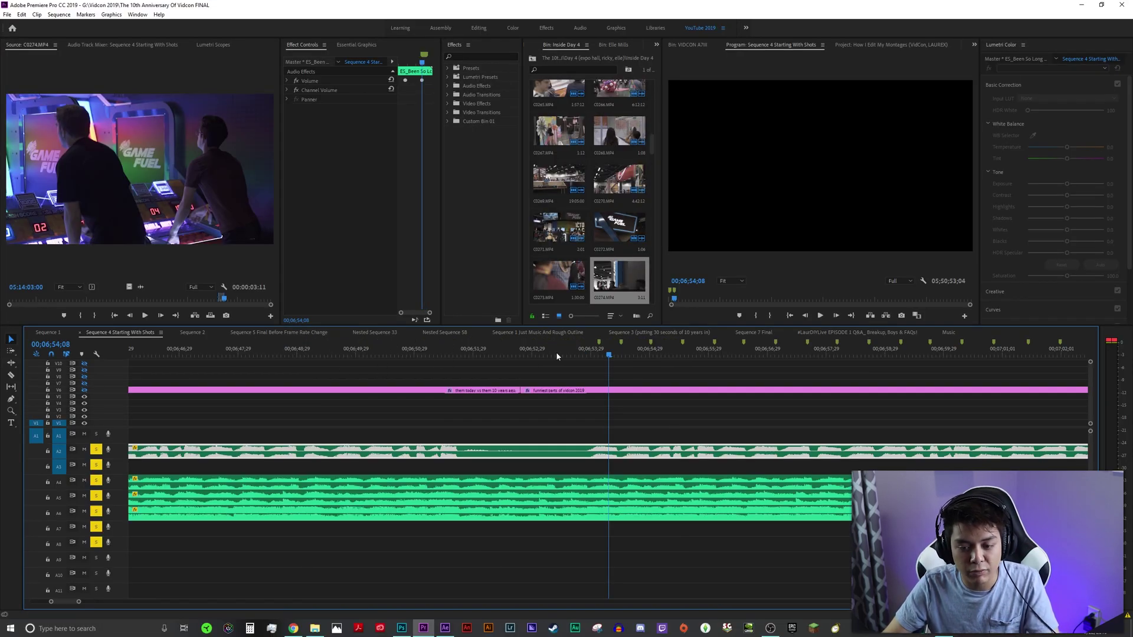
pyautogui.press('space')
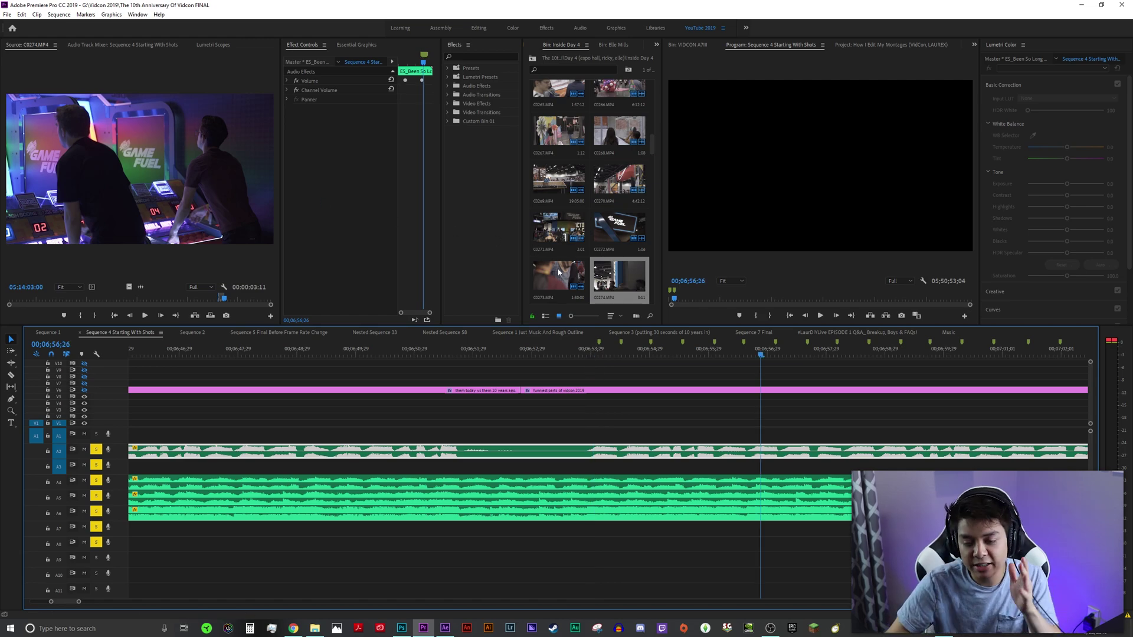
# Automate the C0272 and C0274 clips to the sequence from about 00;06;54;06, placed at unnumbered markers with Overwrite Edit and audio ignored
pyautogui.click(606, 353)
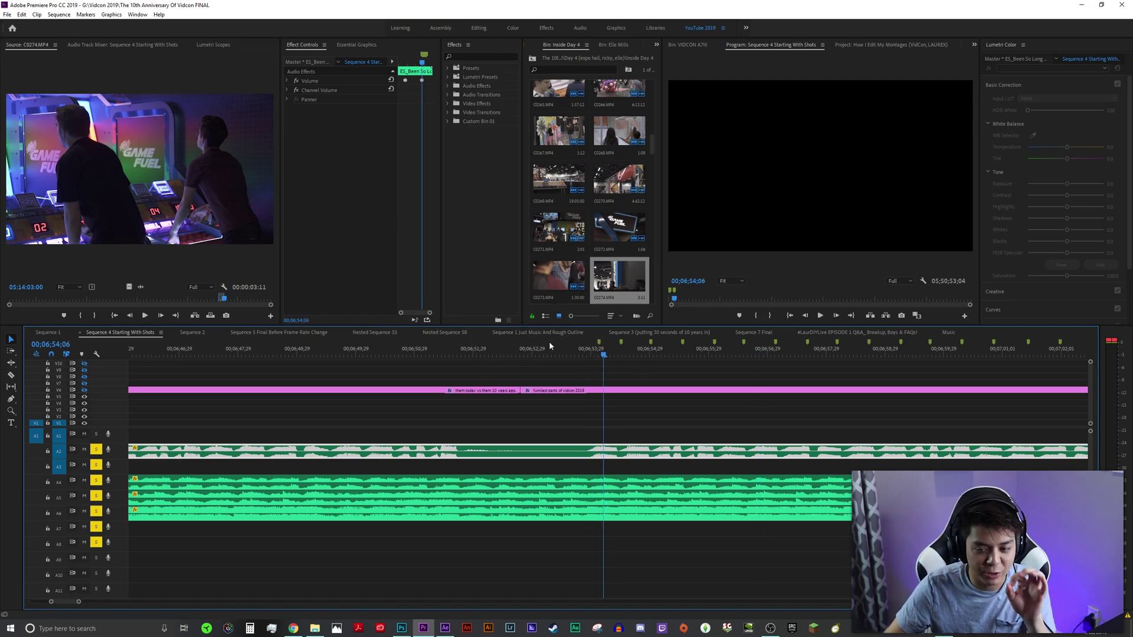
pyautogui.click(225, 300)
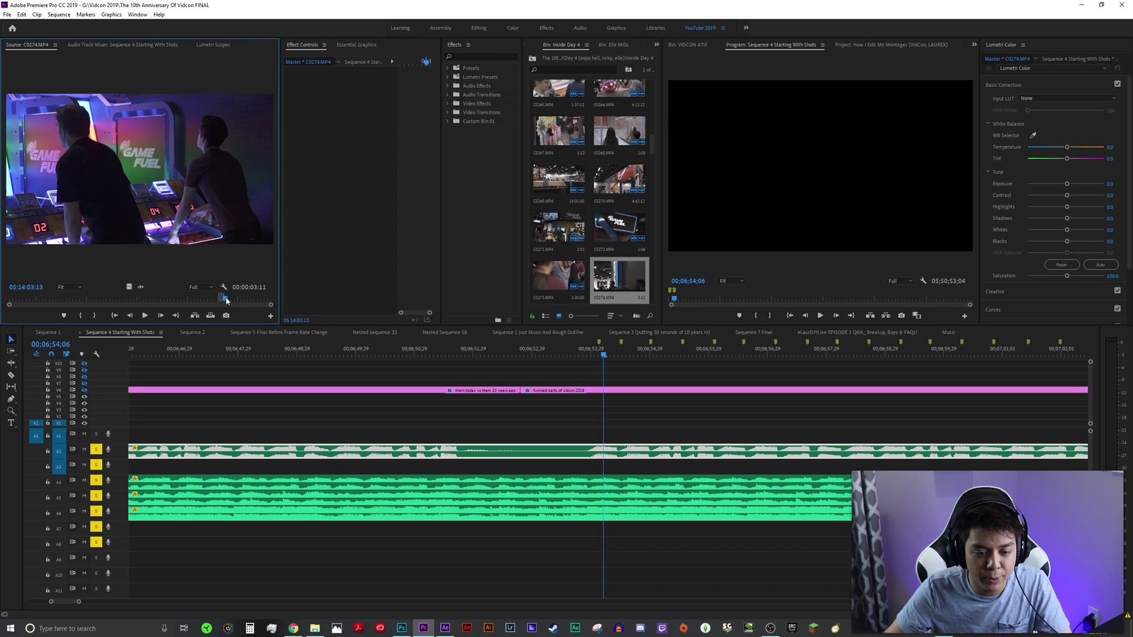
pyautogui.doubleClick(617, 246)
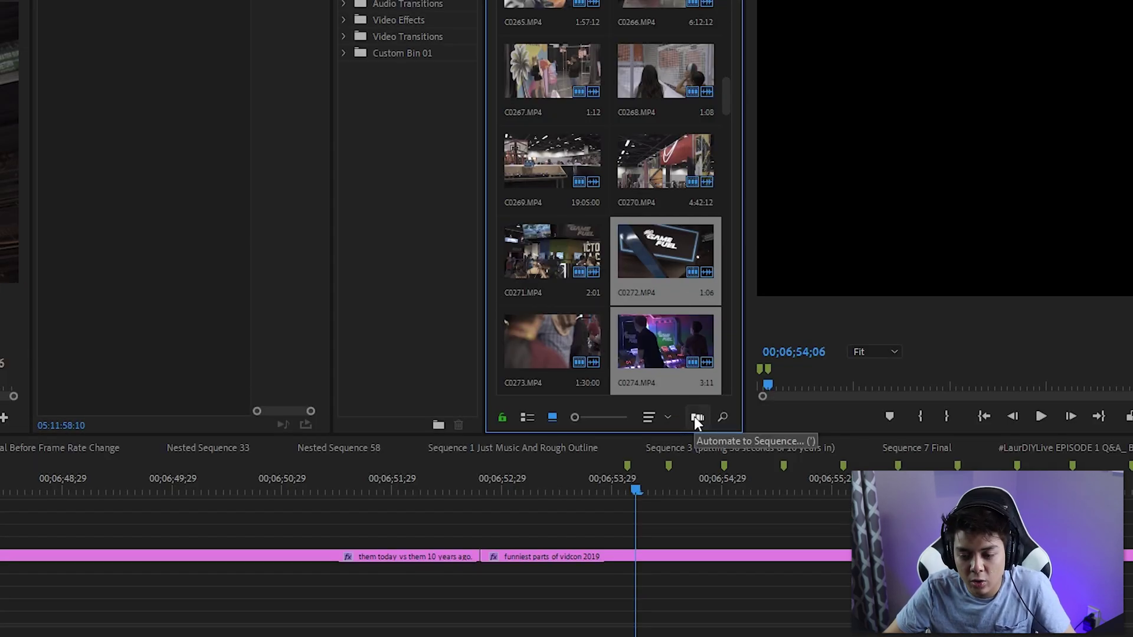
pyautogui.click(696, 417)
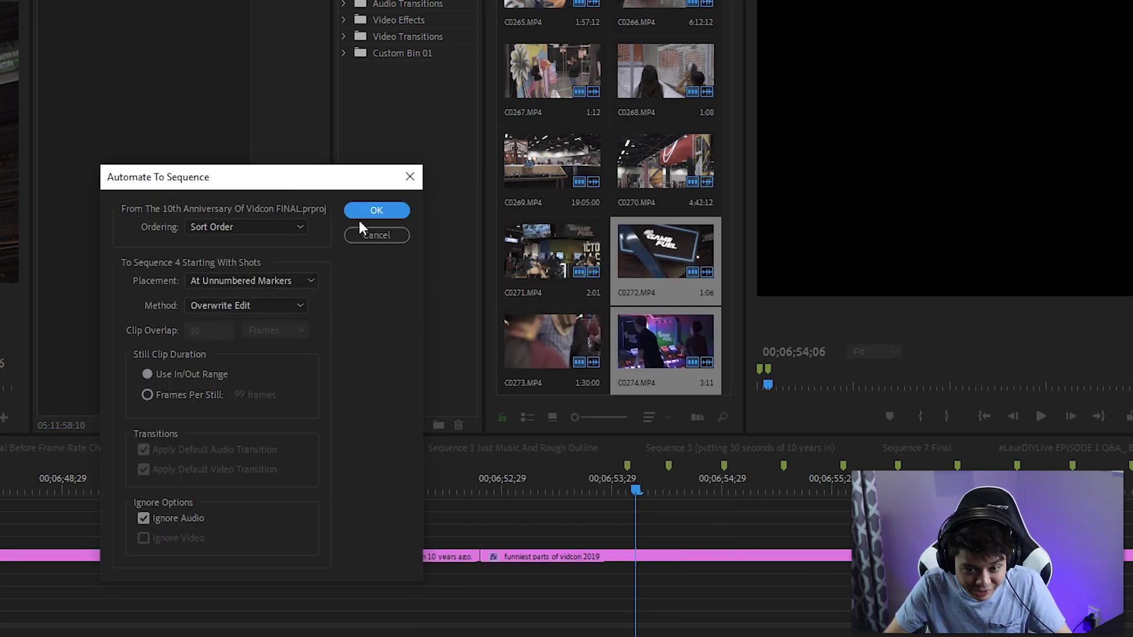
pyautogui.click(366, 211)
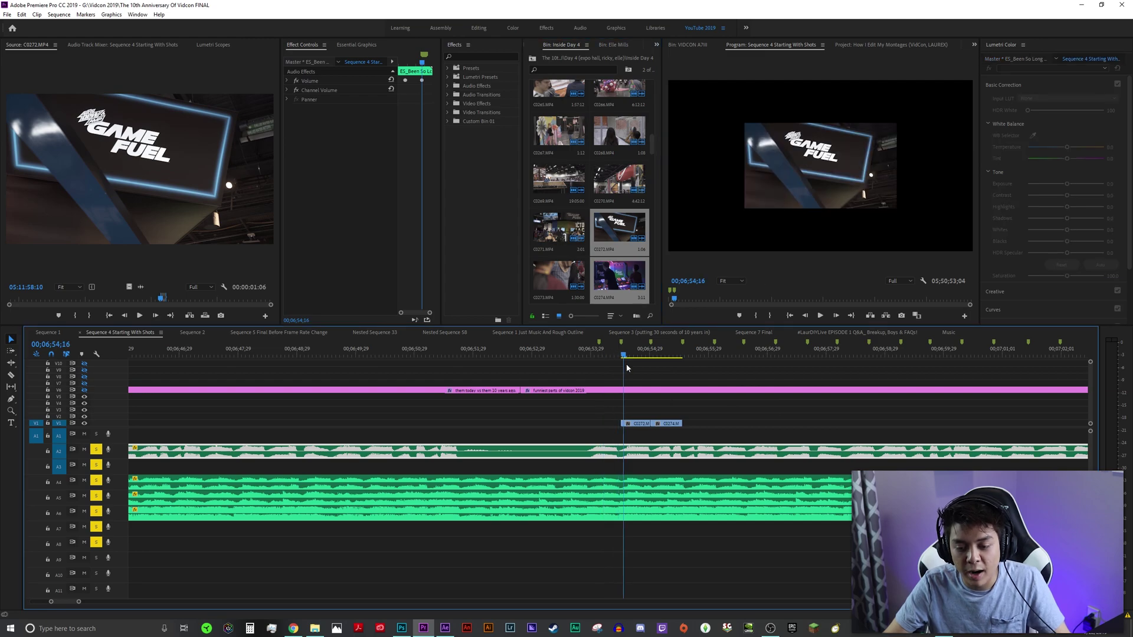
# Play back the C0272 and C0274 clips against the music and inspect their cuts at the beat markers in a closer timeline view
pyautogui.press('space')
pyautogui.click(617, 353)
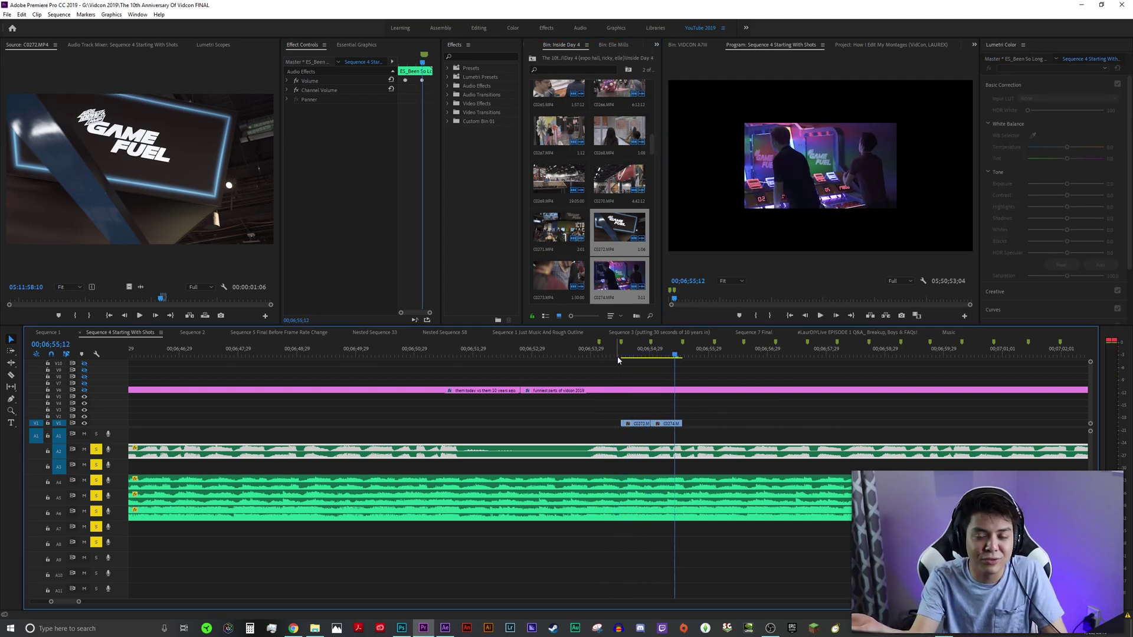
pyautogui.press('=')
pyautogui.press('=')
pyautogui.press('=')
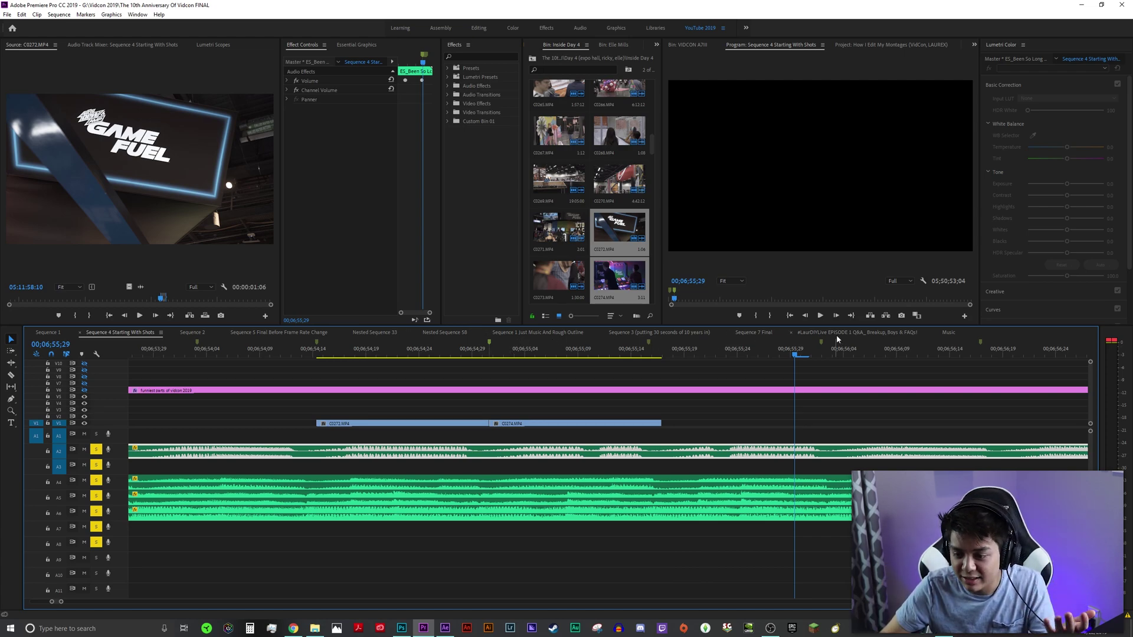
# Open Sequence 7 Final and play the beat-cut montage section from about 00;04;15;20
pyautogui.click(754, 332)
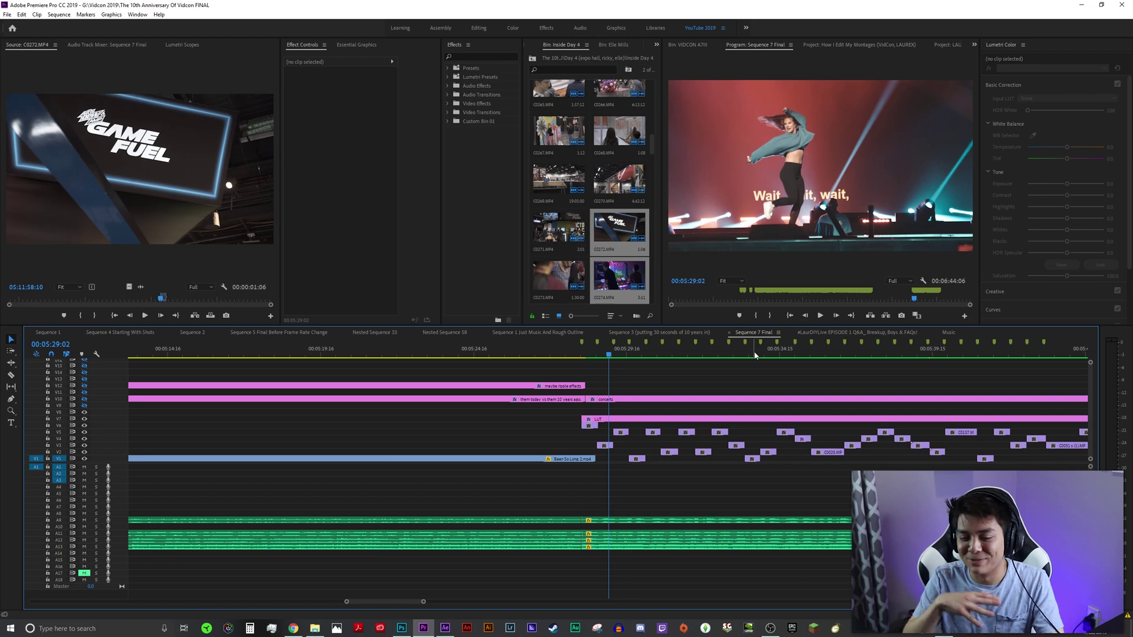
pyautogui.click(755, 354)
pyautogui.press('=')
pyautogui.press('space')
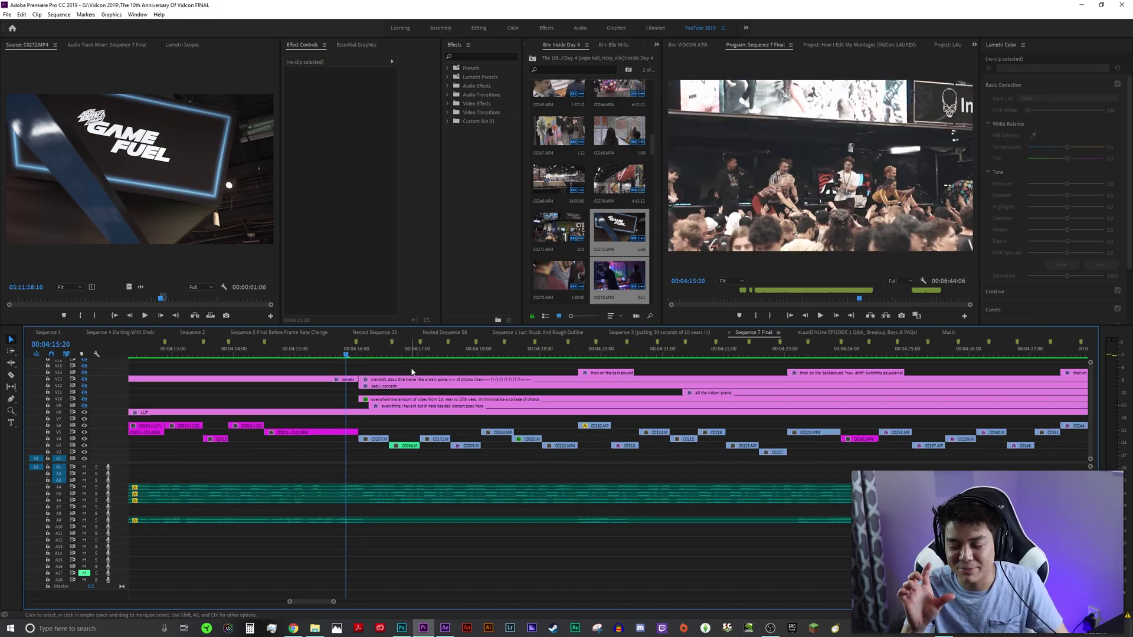
pyautogui.press('space')
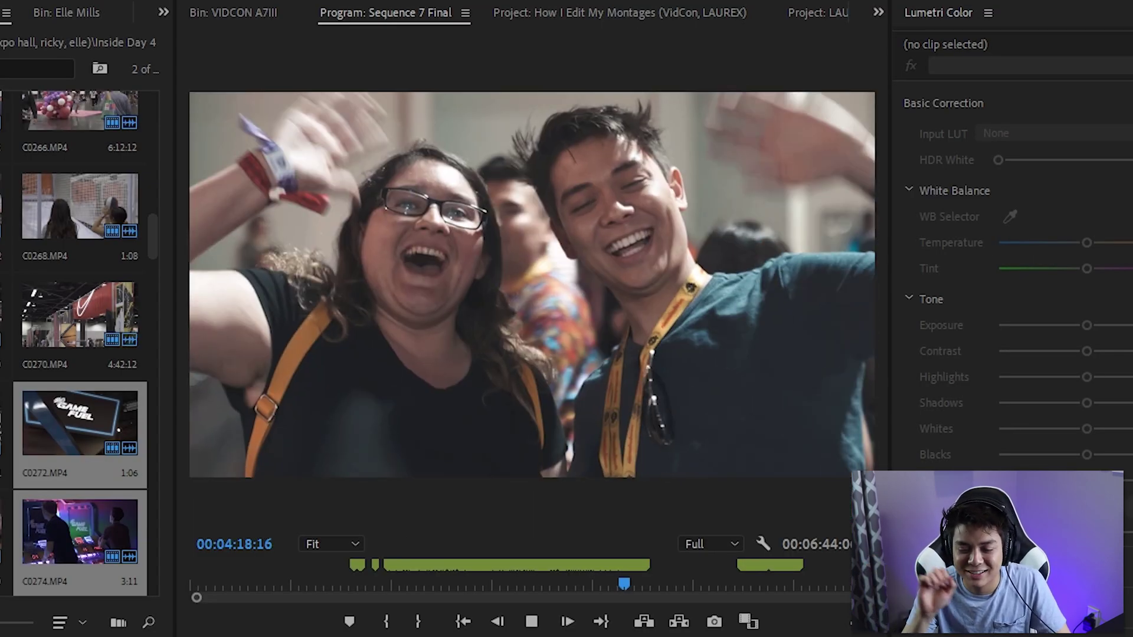
pyautogui.press('space')
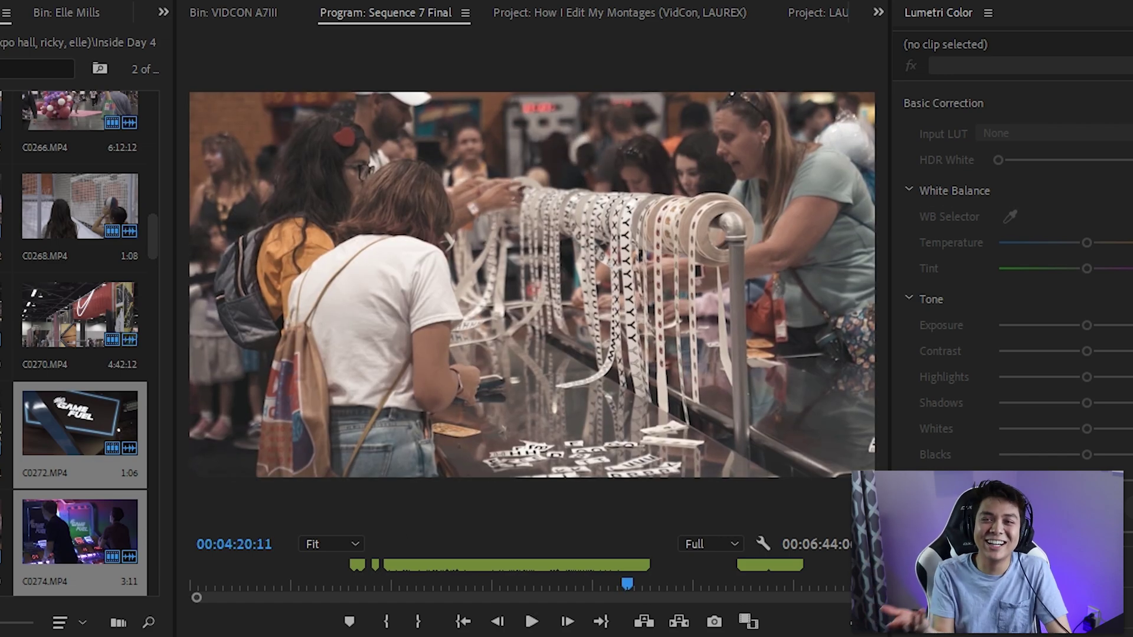